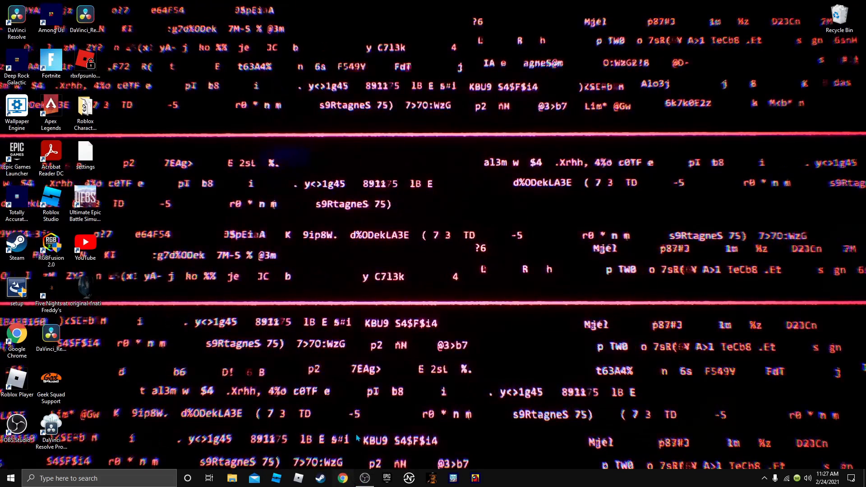
Open the Pixlr E photo editor in Chrome and load YouTube in a second tab.
{"action": "left_click", "coordinate": [352, 483]}
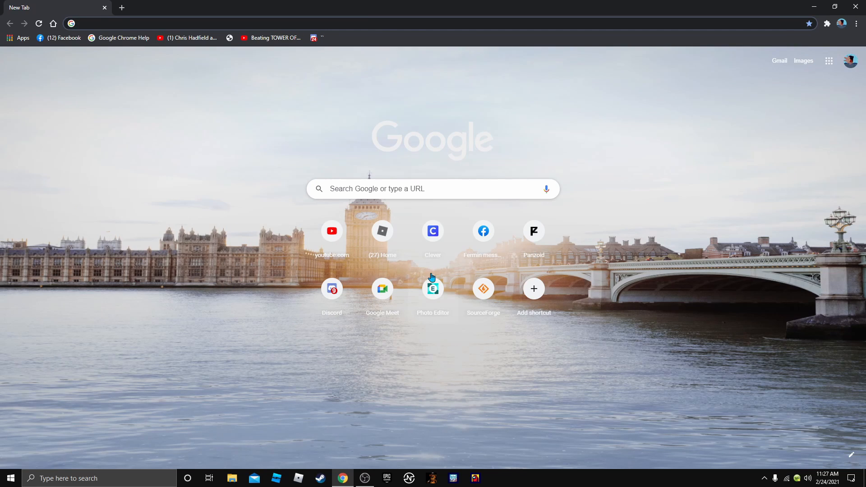
{"action": "left_click", "coordinate": [430, 294]}
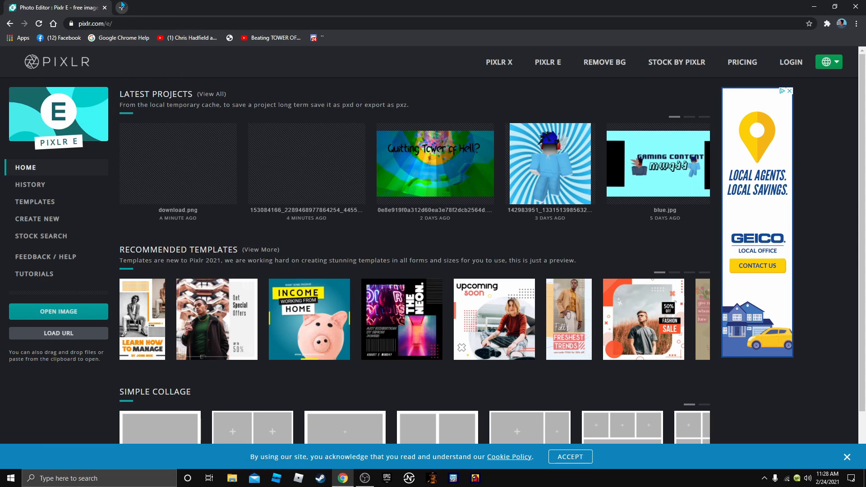
{"action": "left_click", "coordinate": [122, 7]}
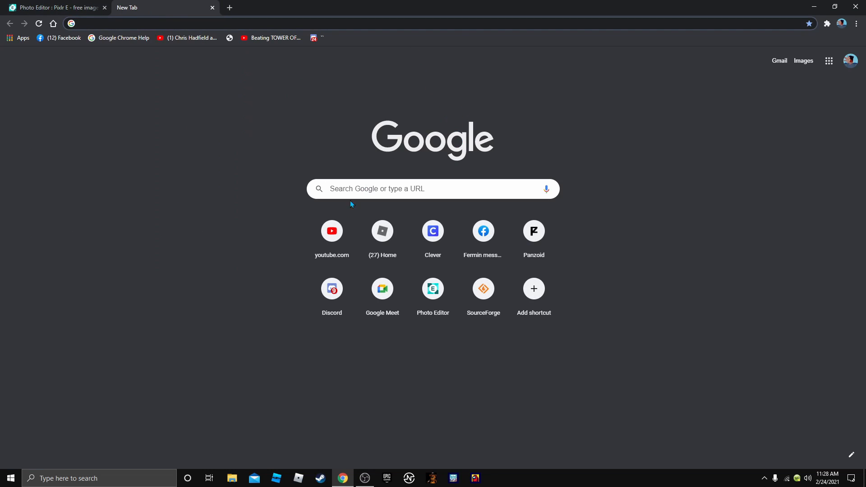
{"action": "left_click", "coordinate": [329, 242]}
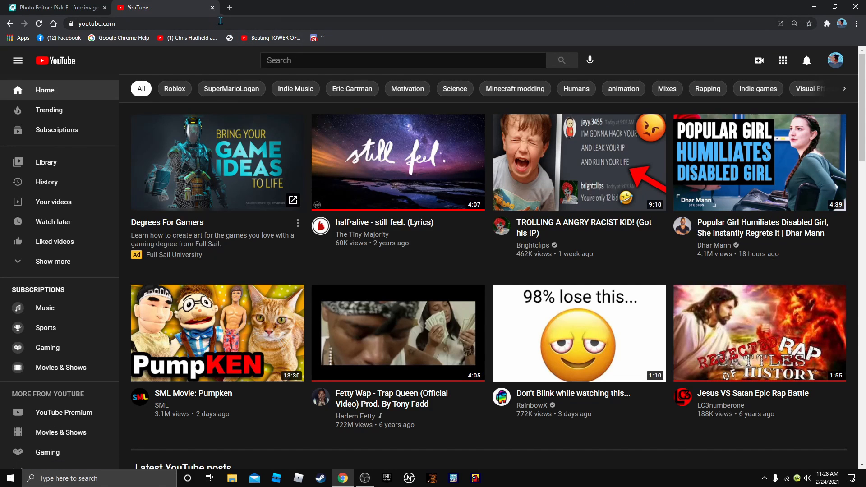
Search the web for "YouTube. Studio" in a new tab and open the YouTube Studio site.
{"action": "left_click", "coordinate": [230, 8]}
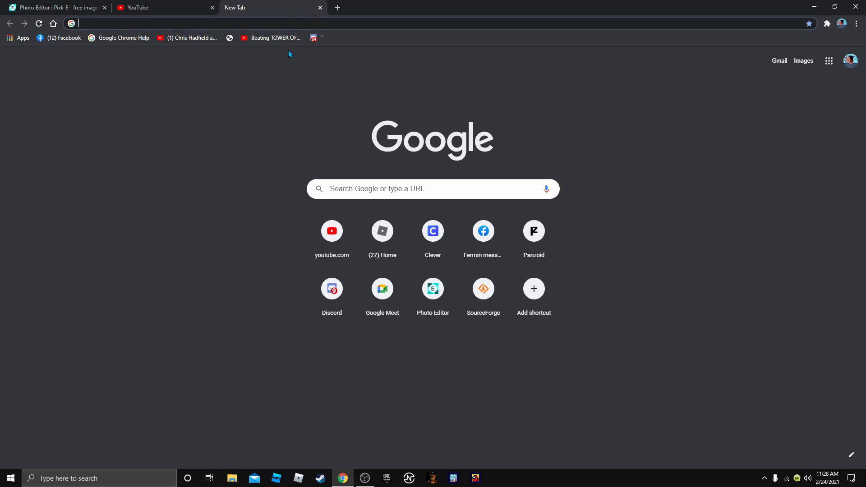
{"action": "type", "text": "You"}
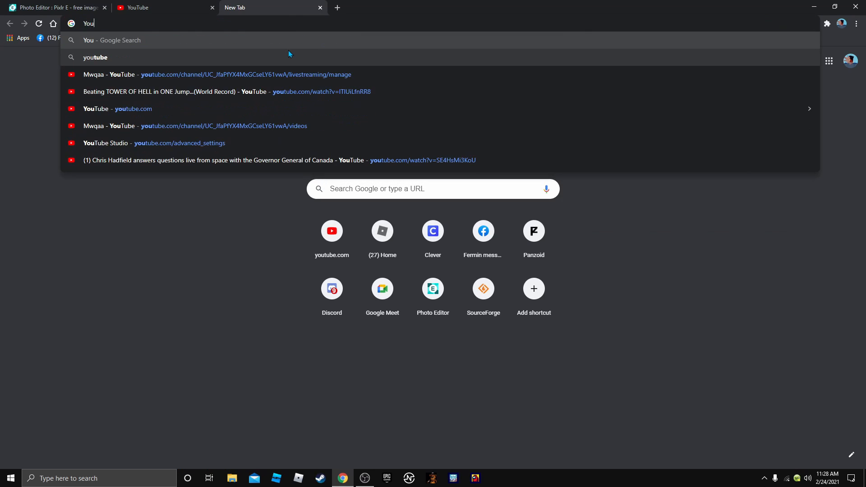
{"action": "type", "text": "Tube."}
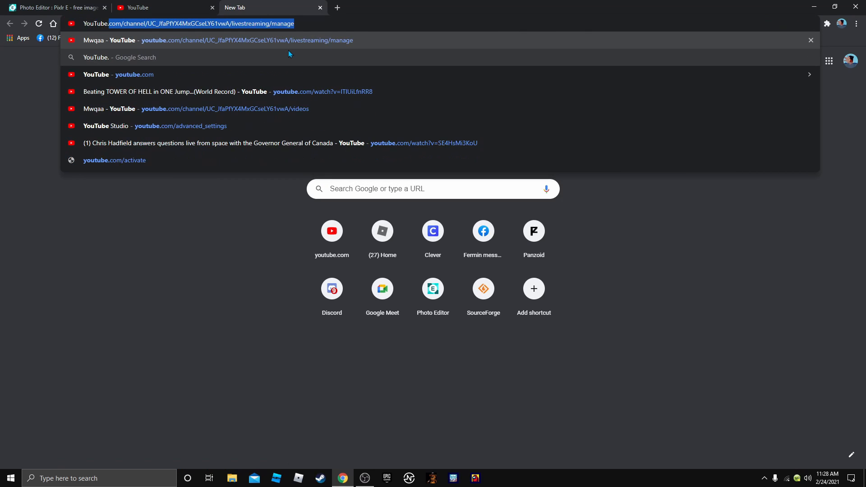
{"action": "type", "text": " Studio"}
{"action": "key", "text": "Return"}
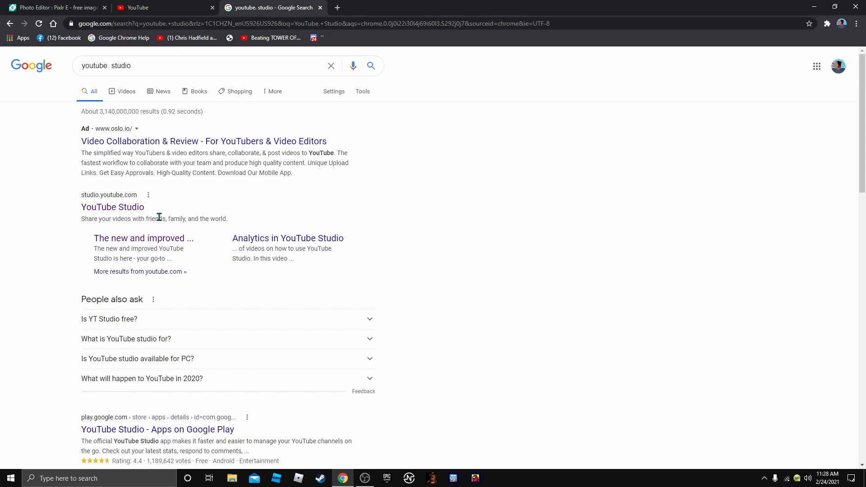
{"action": "left_click", "coordinate": [136, 206]}
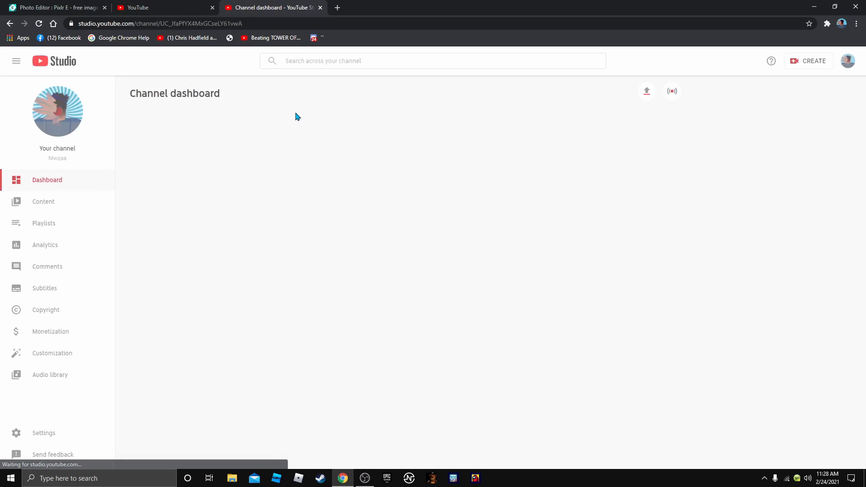
Open the channel's Branding customization settings to view the banner image options, and close the spare YouTube tab.
{"action": "scroll", "coordinate": [35, 184], "scroll_direction": "down", "scroll_amount": 3}
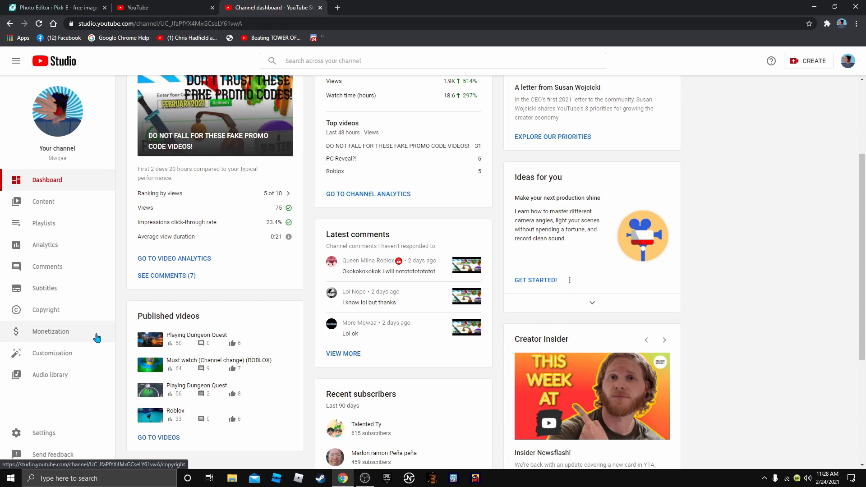
{"action": "left_click", "coordinate": [91, 352]}
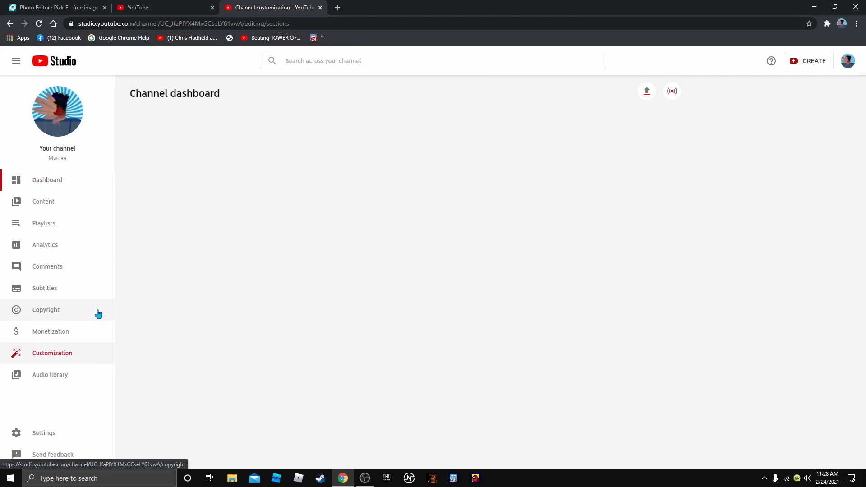
{"action": "left_click", "coordinate": [212, 8]}
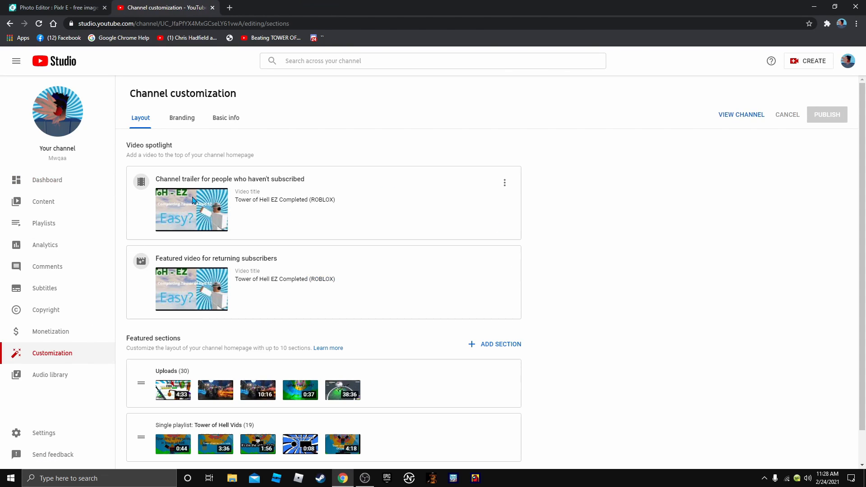
{"action": "left_click", "coordinate": [194, 119]}
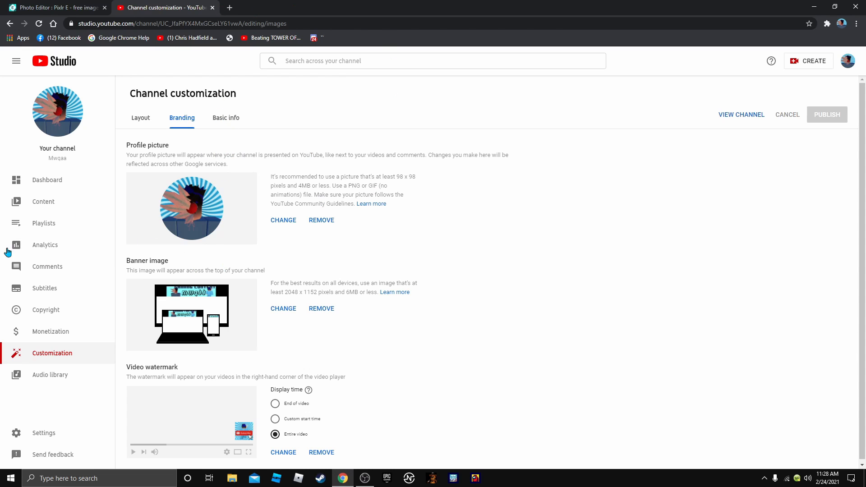
{"action": "scroll", "coordinate": [344, 199], "scroll_direction": "down", "scroll_amount": 1}
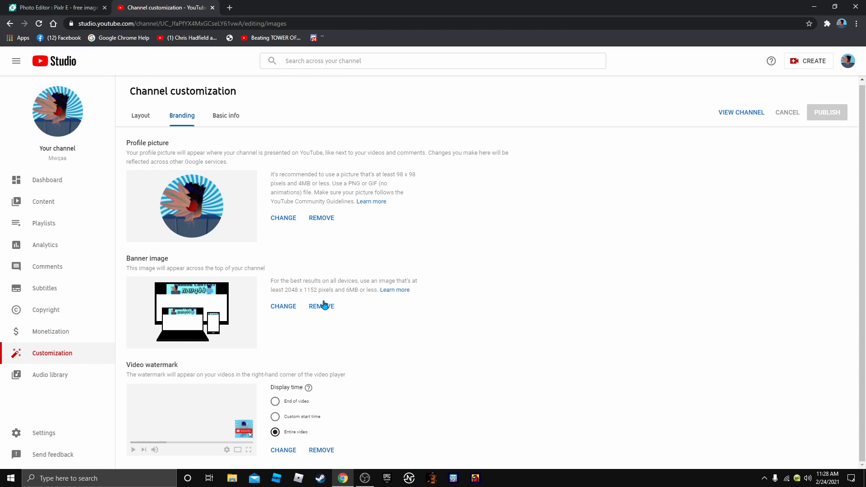
Return YouTube Studio to the channel dashboard, add a blank browser tab, and open the recent download.png project in Pixlr E.
{"action": "left_click", "coordinate": [76, 179]}
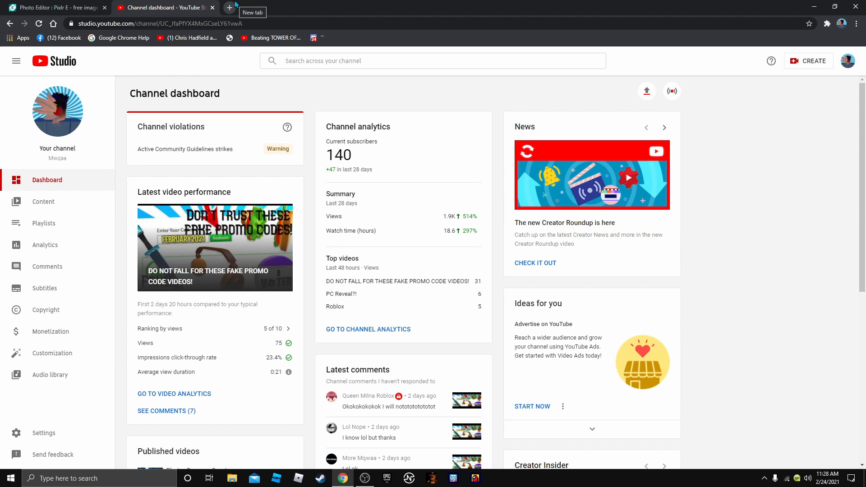
{"action": "left_click", "coordinate": [230, 7]}
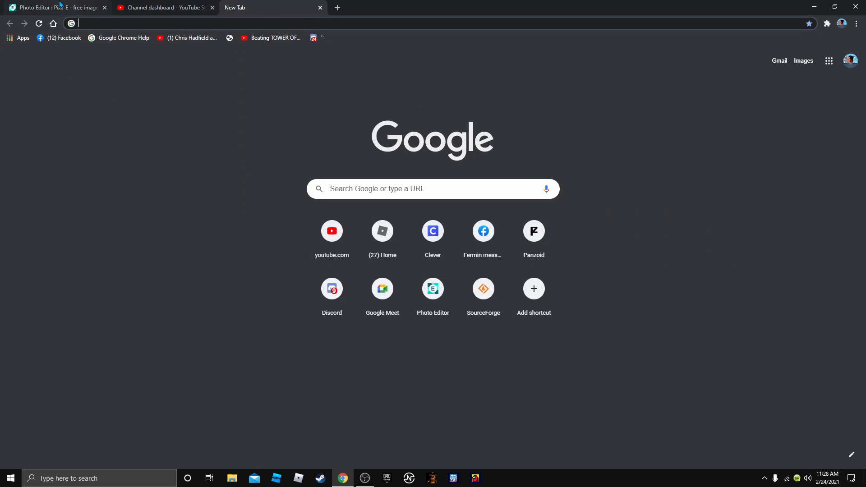
{"action": "left_click", "coordinate": [90, 8]}
{"action": "left_click", "coordinate": [198, 162]}
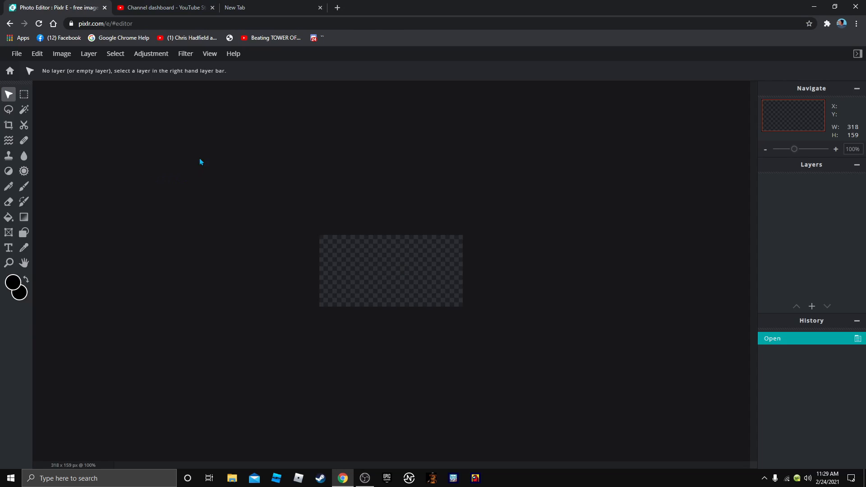
{"action": "scroll", "coordinate": [455, 278], "scroll_direction": "up", "scroll_amount": 1}
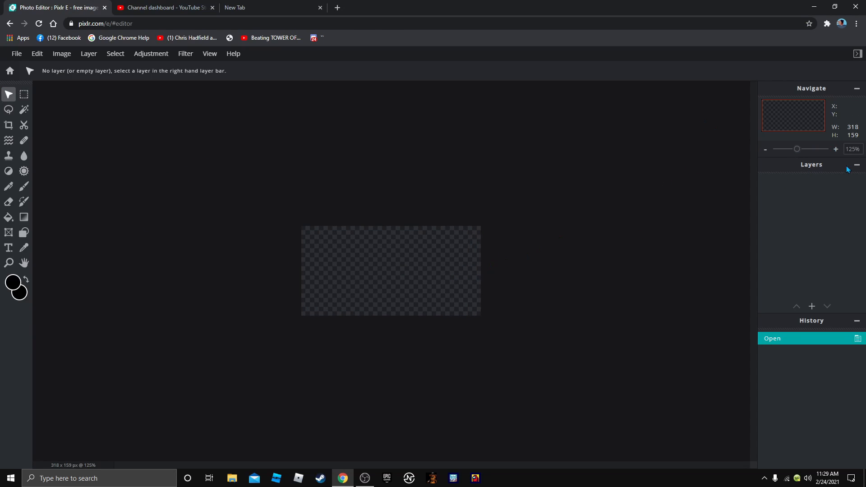
{"action": "scroll", "coordinate": [590, 231], "scroll_direction": "up", "scroll_amount": 4}
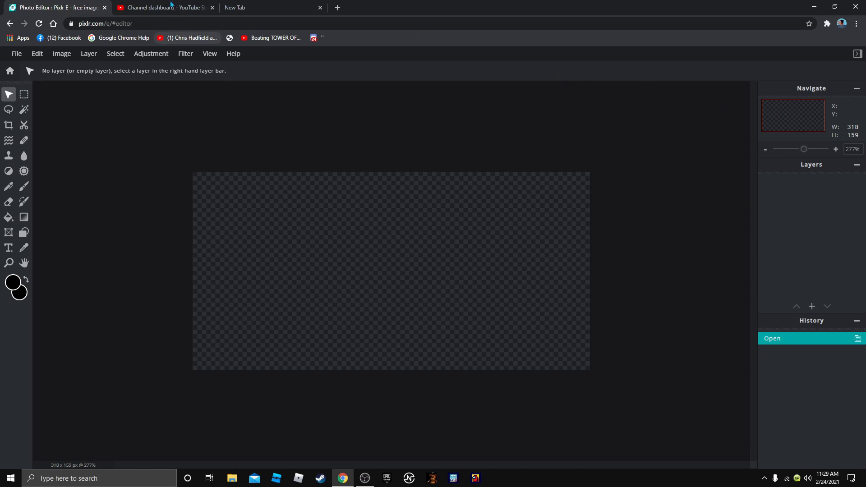
Reopen the channel's Branding settings in YouTube Studio and check the recommended banner image size.
{"action": "left_click", "coordinate": [155, 7]}
{"action": "left_click", "coordinate": [54, 354]}
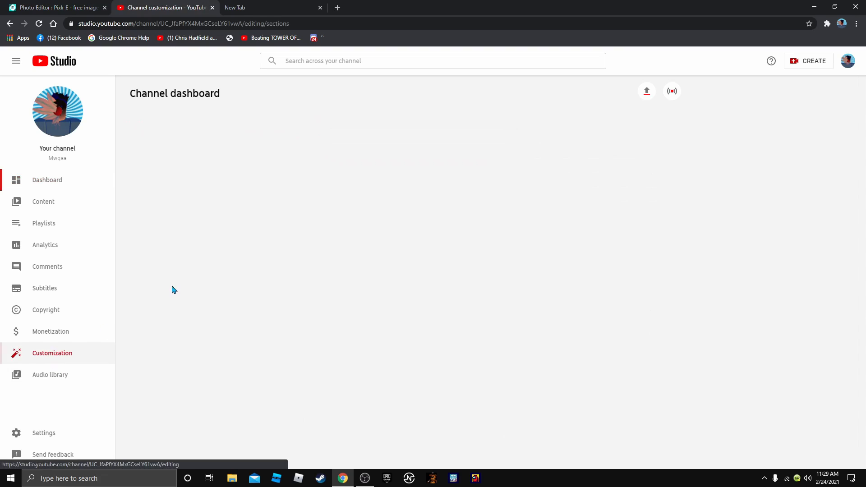
{"action": "left_click", "coordinate": [182, 118]}
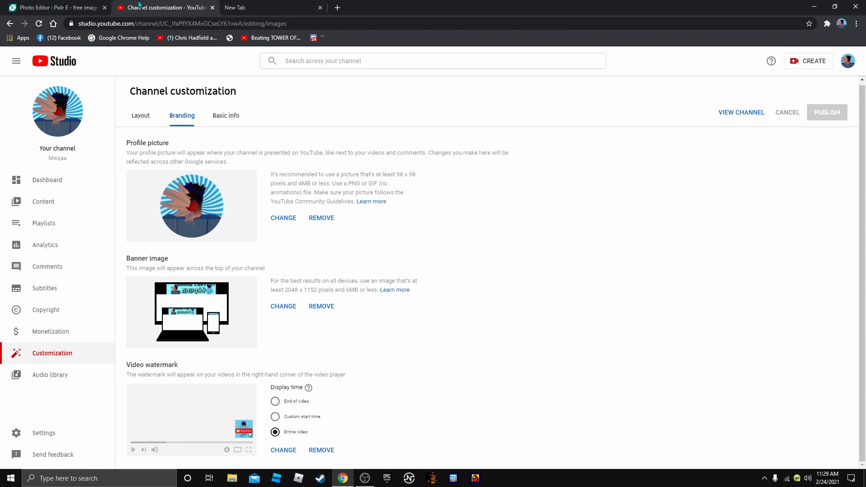
Resize the image in Pixlr E to 2048 x 1152 pixels with Constrain proportions turned off.
{"action": "left_click", "coordinate": [78, 4]}
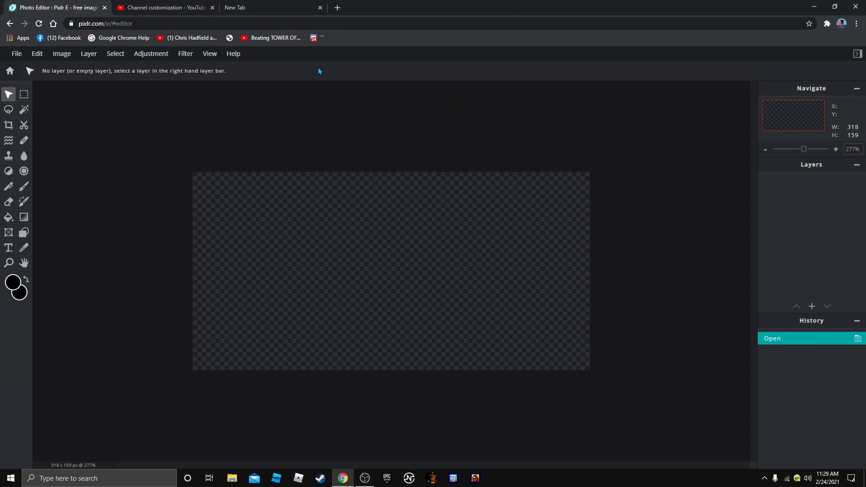
{"action": "left_click", "coordinate": [62, 54]}
{"action": "left_click", "coordinate": [65, 67]}
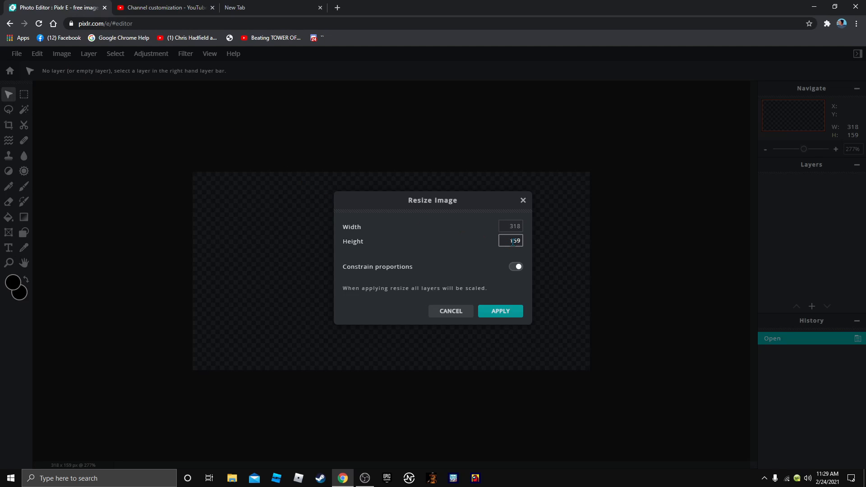
{"action": "left_click", "coordinate": [514, 268]}
{"action": "key", "text": "BackSpace"}
{"action": "type", "text": "2048"}
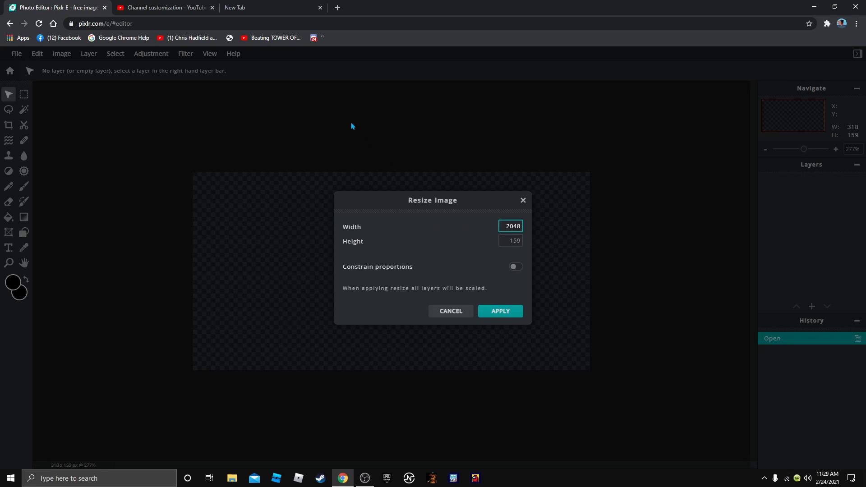
{"action": "left_click", "coordinate": [510, 241]}
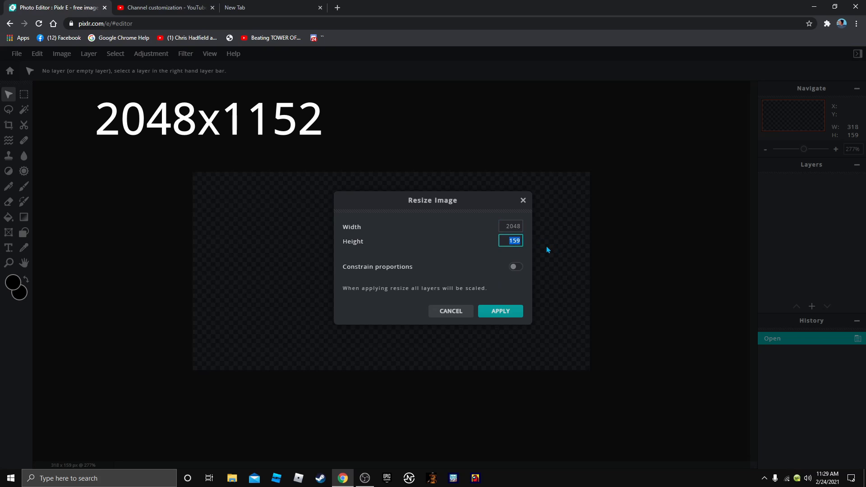
{"action": "key", "text": "BackSpace"}
{"action": "type", "text": "1152"}
{"action": "key", "text": "Return"}
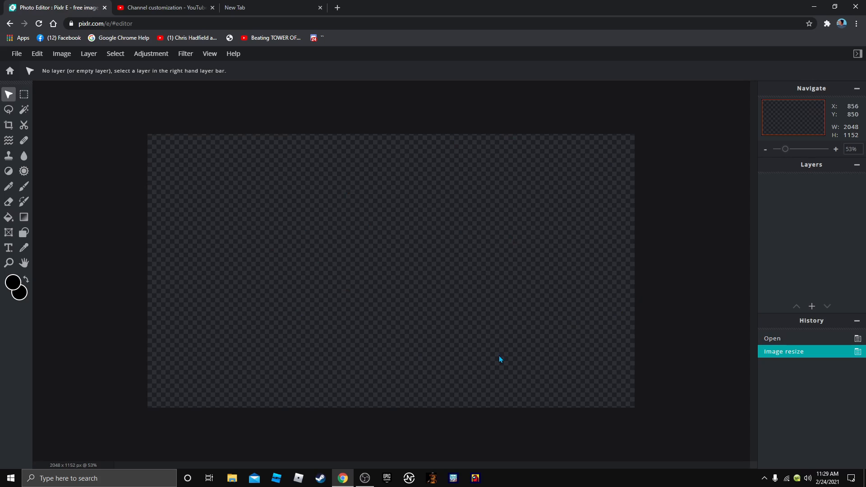
Search Google for "YouTube Channel Art Banner" in the blank tab and show the image results.
{"action": "left_click", "coordinate": [124, 4]}
{"action": "left_click", "coordinate": [59, 8]}
{"action": "left_click", "coordinate": [243, 7]}
{"action": "type", "text": "You"}
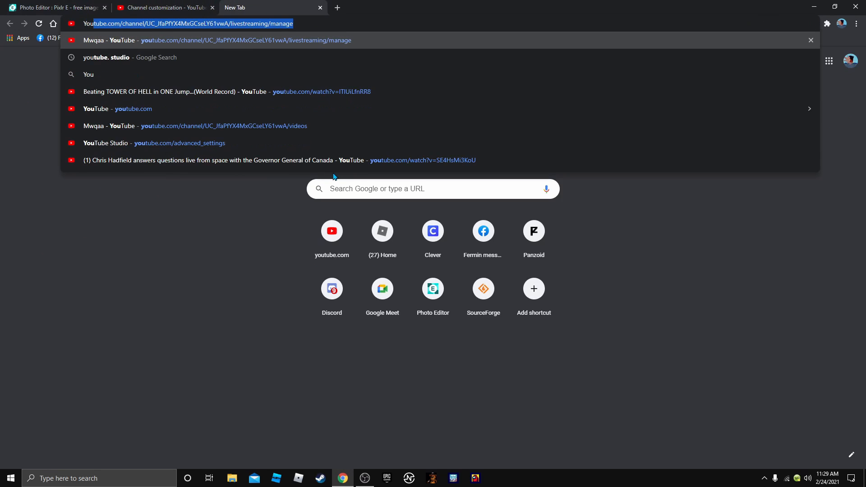
{"action": "type", "text": "Tube Channel Art"}
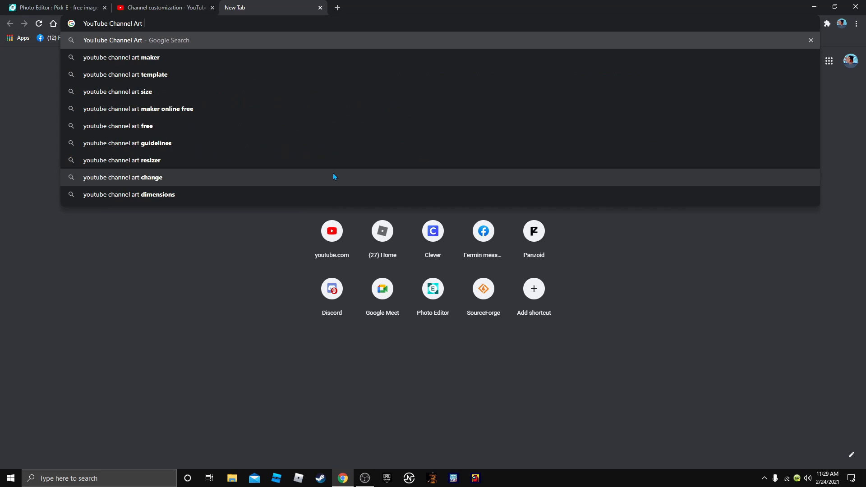
{"action": "type", "text": " Banner"}
{"action": "key", "text": "Return"}
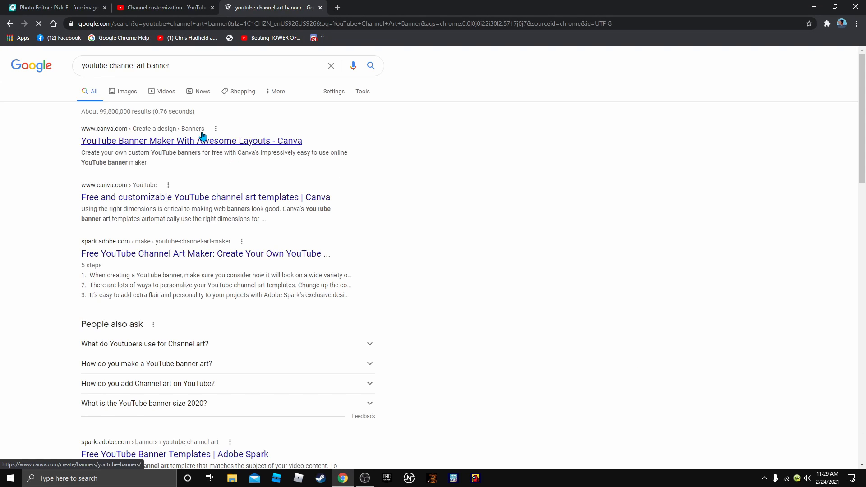
{"action": "left_click", "coordinate": [124, 93]}
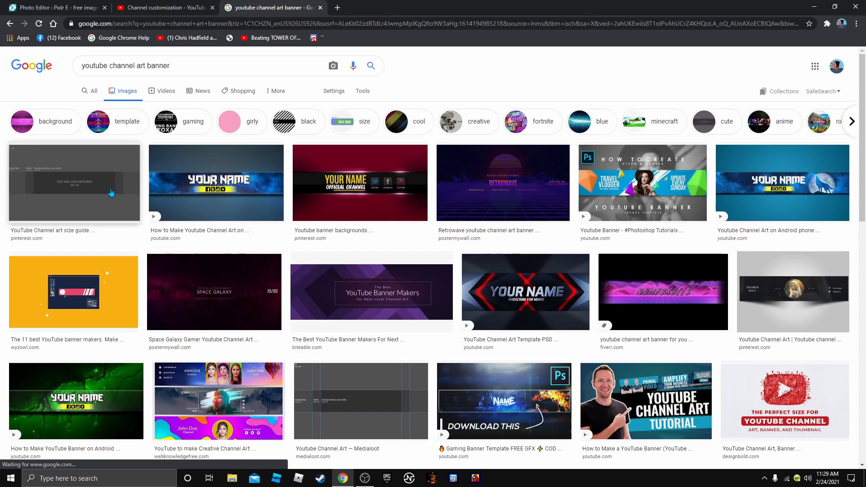
Preview the YouTube Channel art size guide result and start saving its full image to the Pictures folder.
{"action": "right_click", "coordinate": [116, 186]}
{"action": "left_click", "coordinate": [116, 186]}
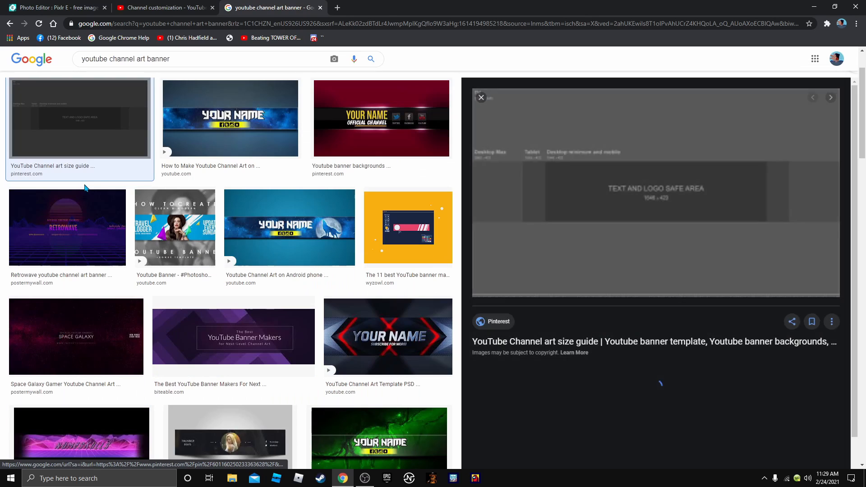
{"action": "right_click", "coordinate": [597, 194]}
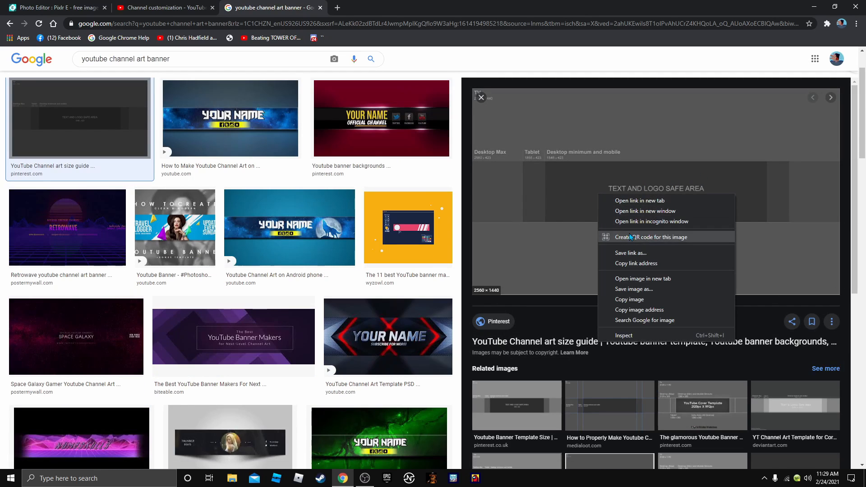
{"action": "left_click", "coordinate": [633, 289]}
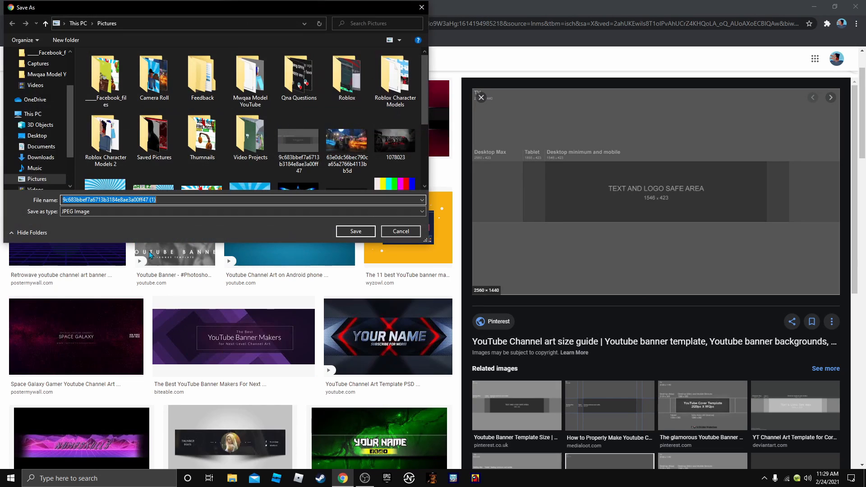
{"action": "left_click", "coordinate": [34, 179]}
{"action": "scroll", "coordinate": [179, 161], "scroll_direction": "down", "scroll_amount": 3}
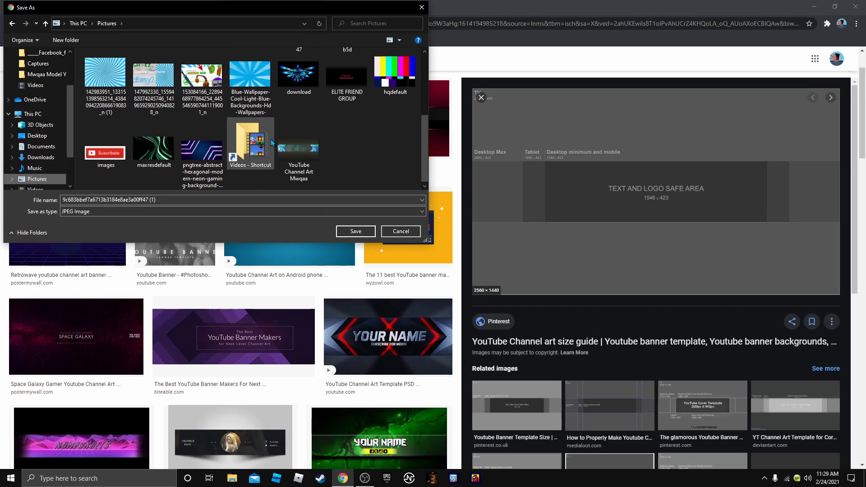
Name the image file YouTube Channel Art Banner and save it as a JPEG.
{"action": "left_click", "coordinate": [201, 200]}
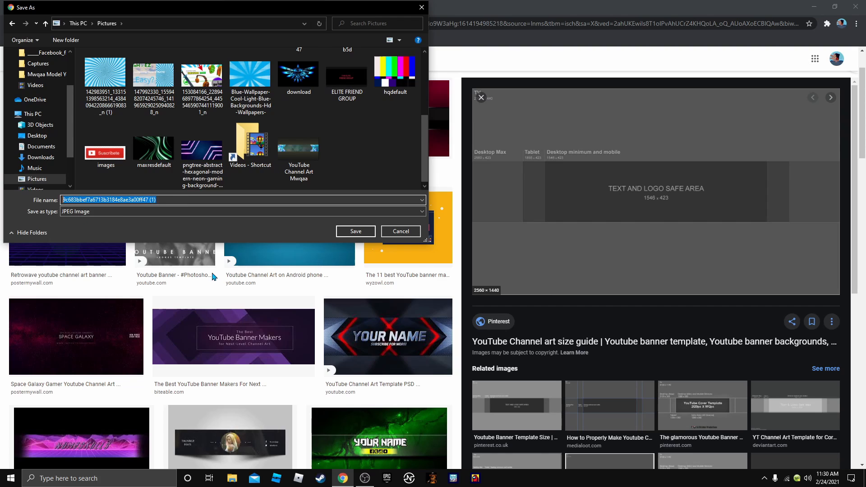
{"action": "key", "text": "BackSpace"}
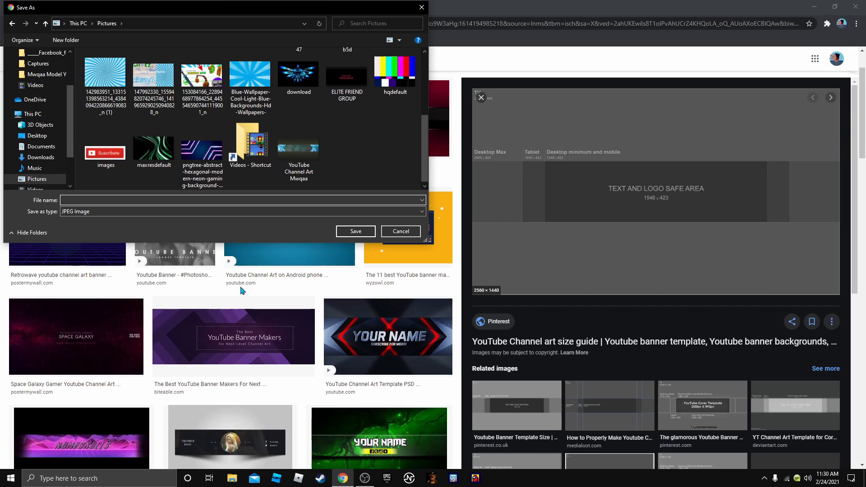
{"action": "type", "text": "YouTuve"}
{"action": "key", "text": "BackSpace"}
{"action": "key", "text": "BackSpace"}
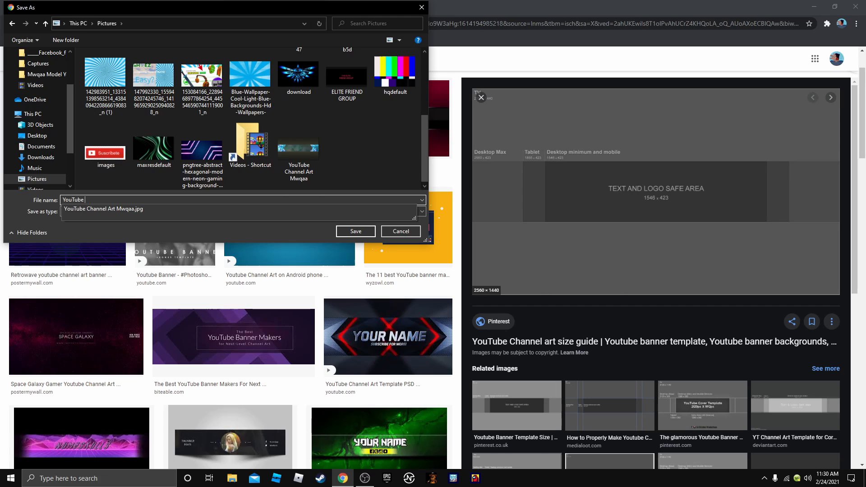
{"action": "type", "text": "be Channel Art Banne"}
{"action": "key", "text": "Return"}
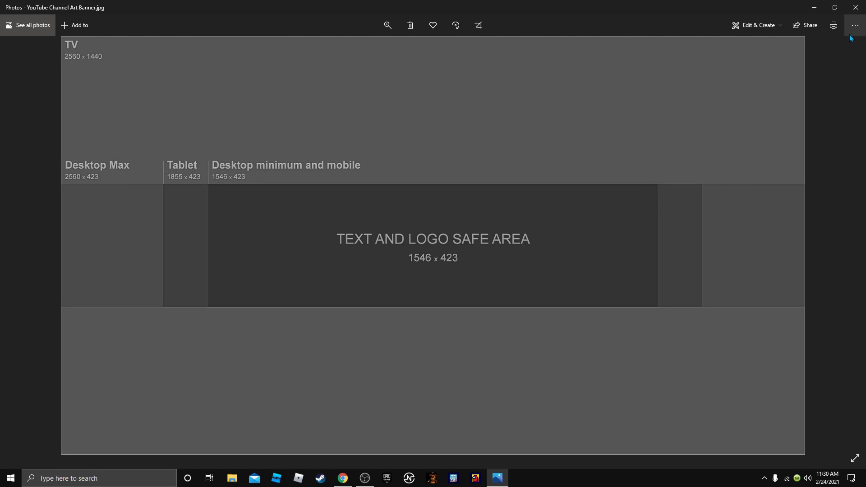
Save the opened guide image over the existing YouTube Channel Art Banner.jpg in Pictures and close the photo viewer.
{"action": "left_click", "coordinate": [854, 25]}
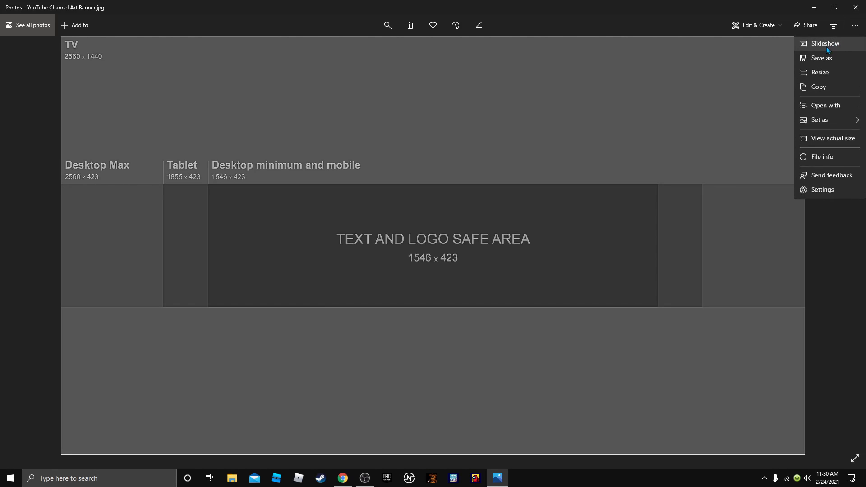
{"action": "left_click", "coordinate": [819, 57]}
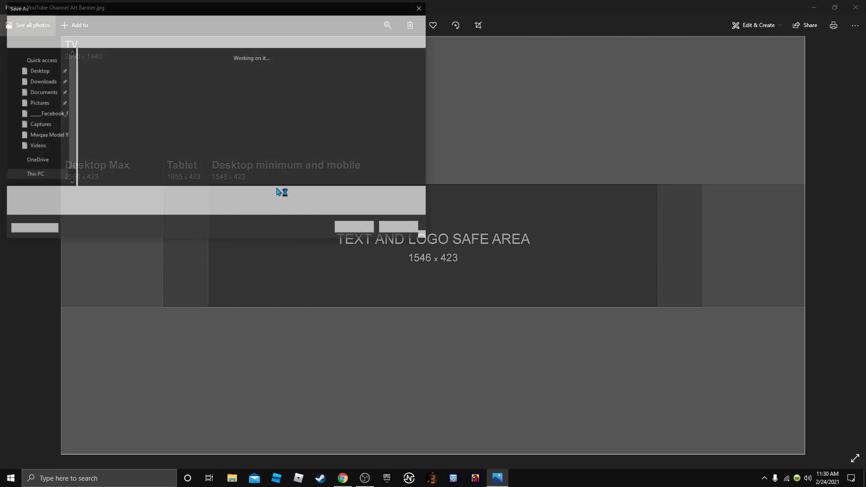
{"action": "scroll", "coordinate": [301, 128], "scroll_direction": "down", "scroll_amount": 3}
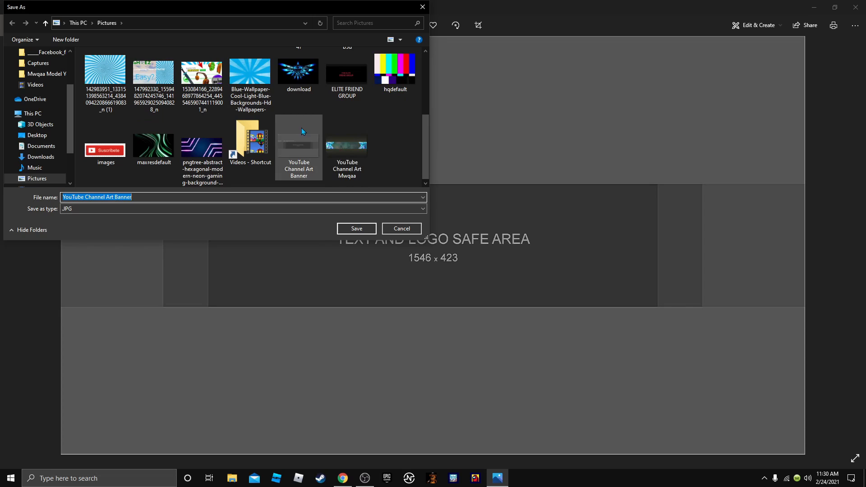
{"action": "left_click", "coordinate": [357, 229]}
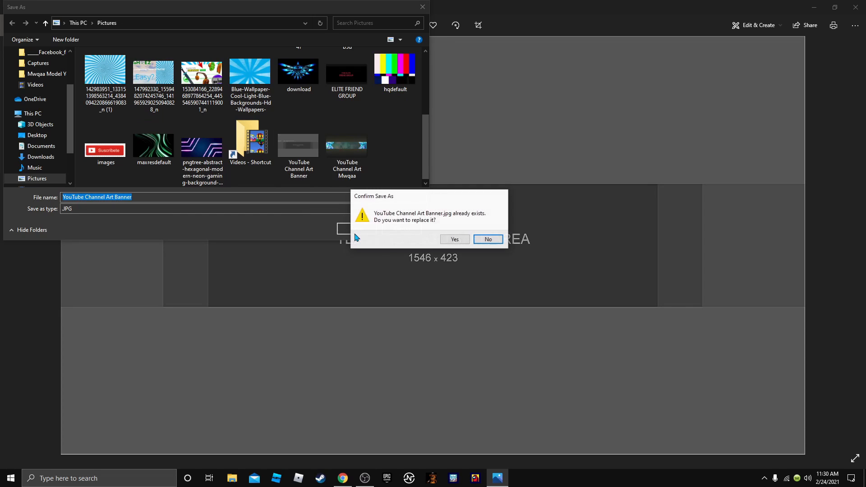
{"action": "left_click", "coordinate": [453, 238]}
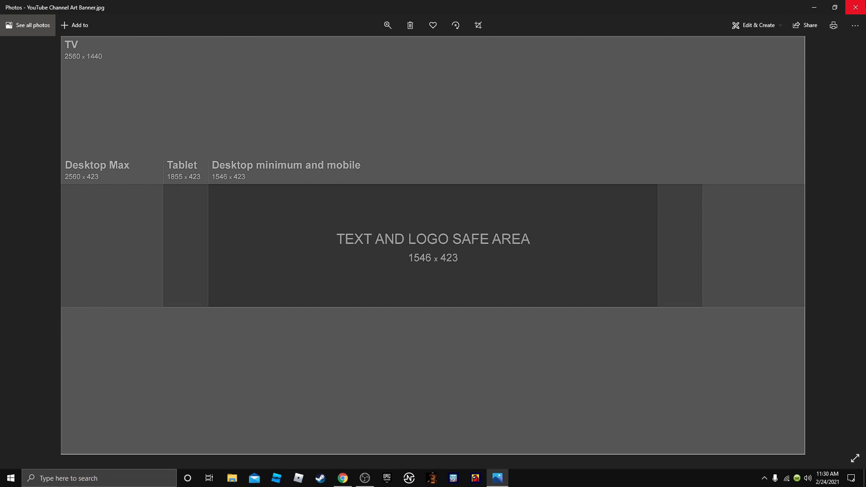
{"action": "left_click", "coordinate": [855, 7]}
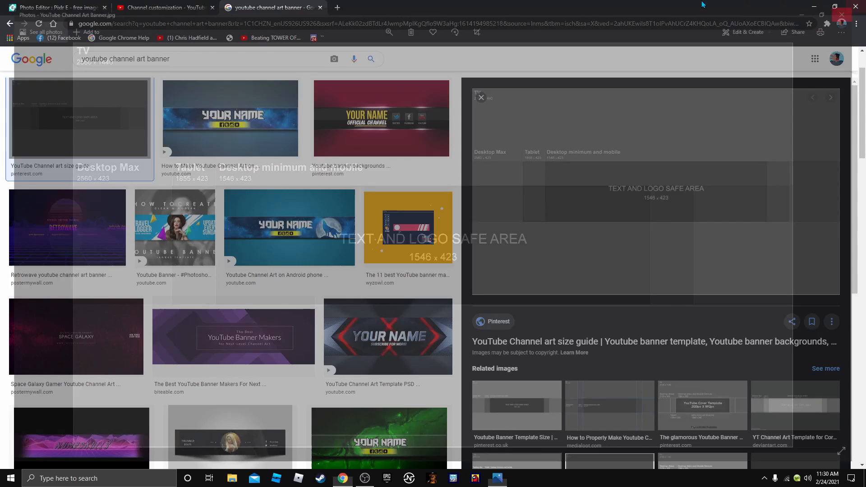
Switch back to the Pixlr E editor with the 2048 x 1152 project.
{"action": "left_click", "coordinate": [167, 7]}
{"action": "left_click", "coordinate": [76, 5]}
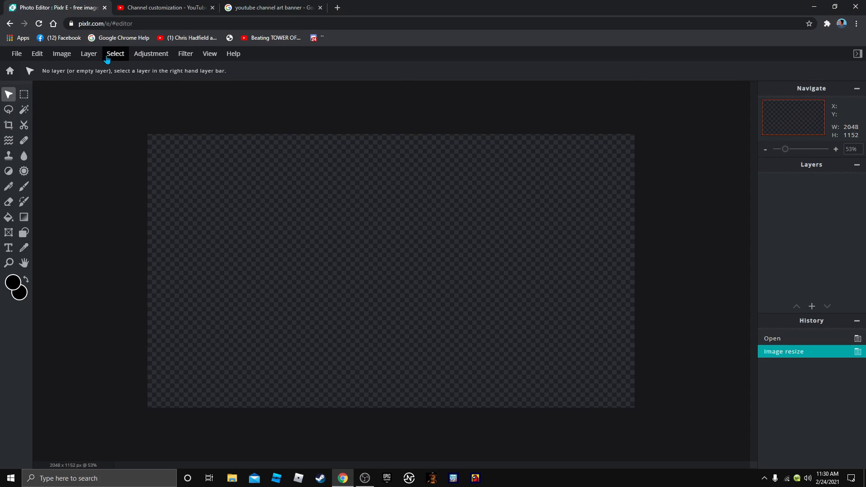
{"action": "left_click", "coordinate": [90, 55]}
{"action": "left_click", "coordinate": [319, 107]}
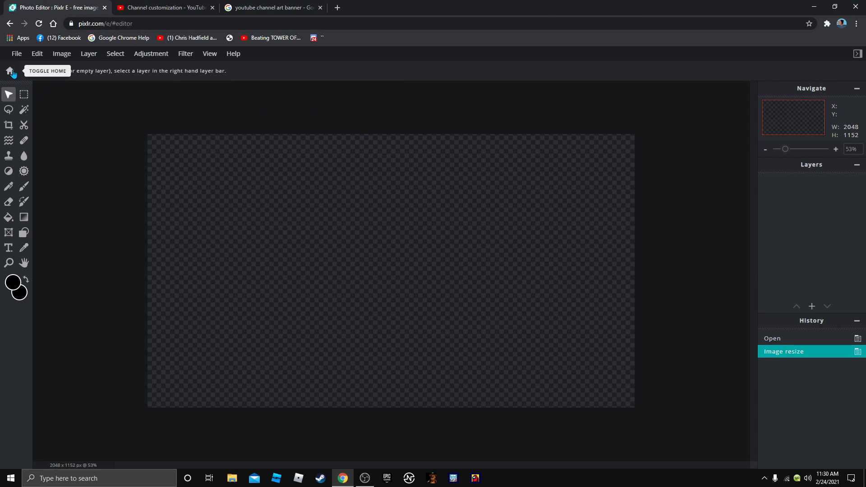
{"action": "left_click", "coordinate": [16, 53]}
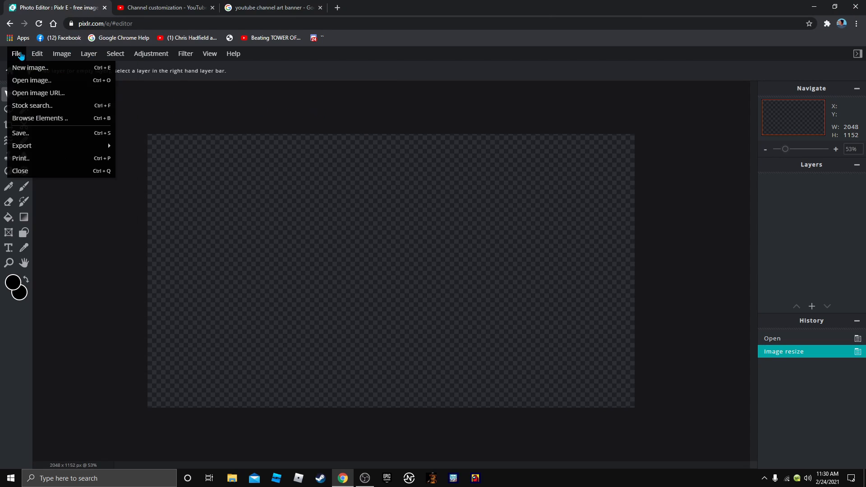
{"action": "left_click", "coordinate": [19, 54]}
Search Google for "Cool gfx backround" in a new tab, browse the image results, and close the tab.
{"action": "left_click", "coordinate": [335, 7]}
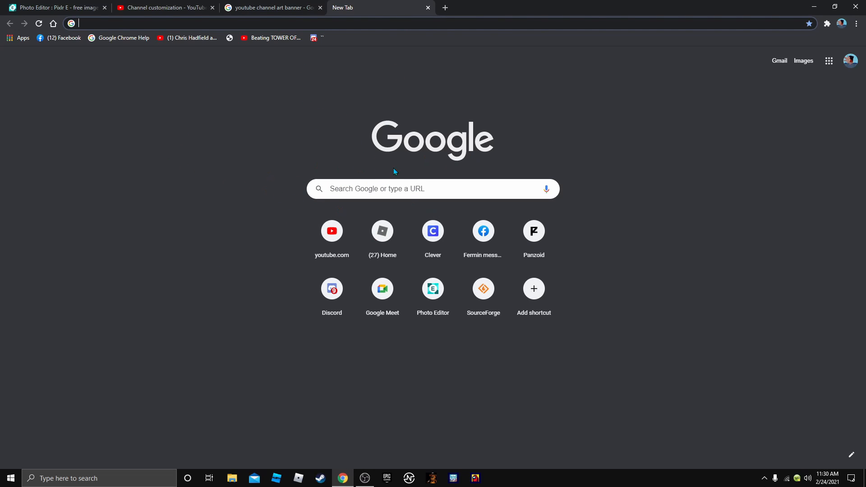
{"action": "type", "text": "Cool"}
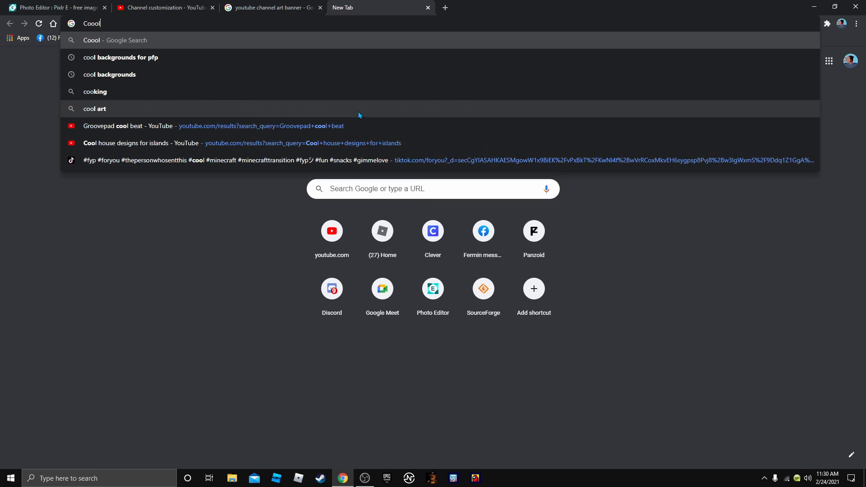
{"action": "key", "text": "BackSpace"}
{"action": "type", "text": "l"}
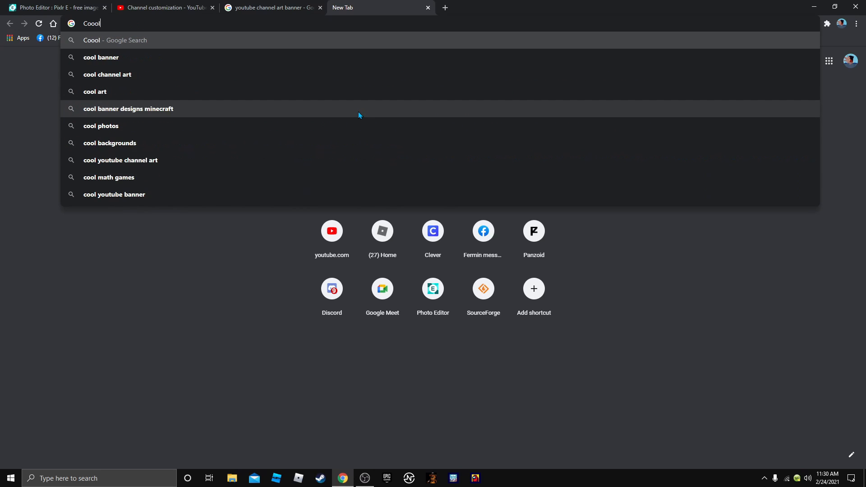
{"action": "key", "text": "BackSpace"}
{"action": "type", "text": "gfx bacx"}
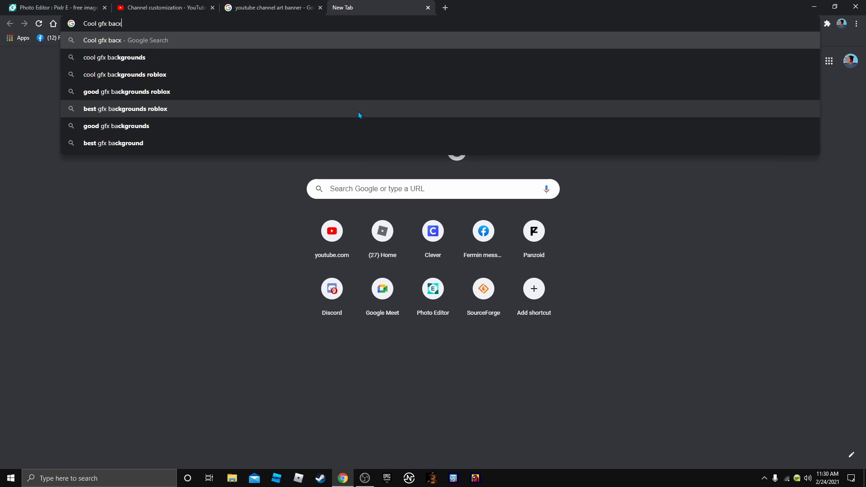
{"action": "key", "text": "BackSpace"}
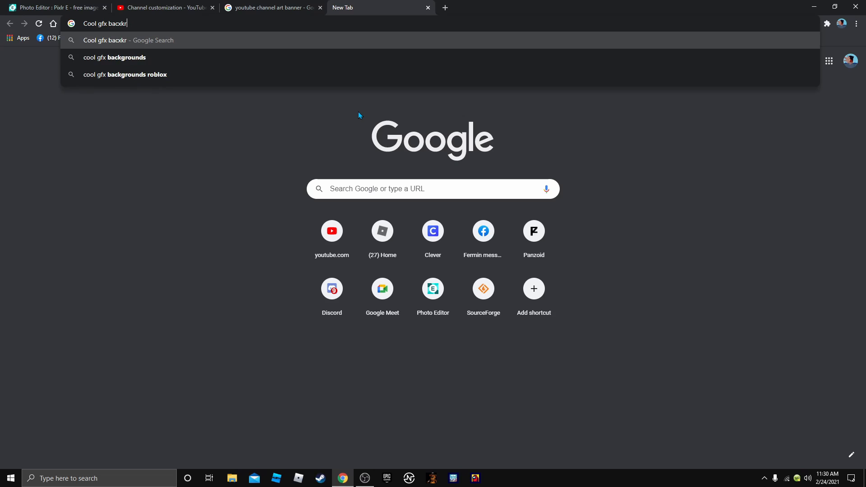
{"action": "type", "text": "kround"}
{"action": "key", "text": "Return"}
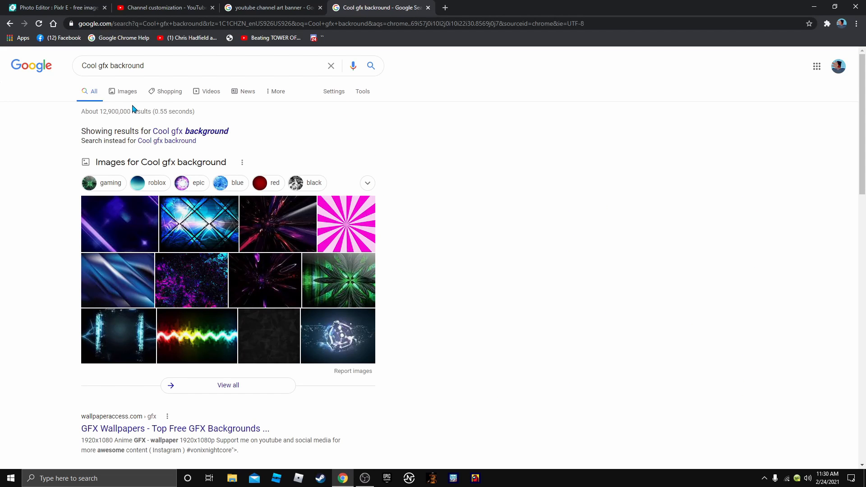
{"action": "left_click", "coordinate": [118, 93]}
{"action": "scroll", "coordinate": [249, 110], "scroll_direction": "down", "scroll_amount": 4}
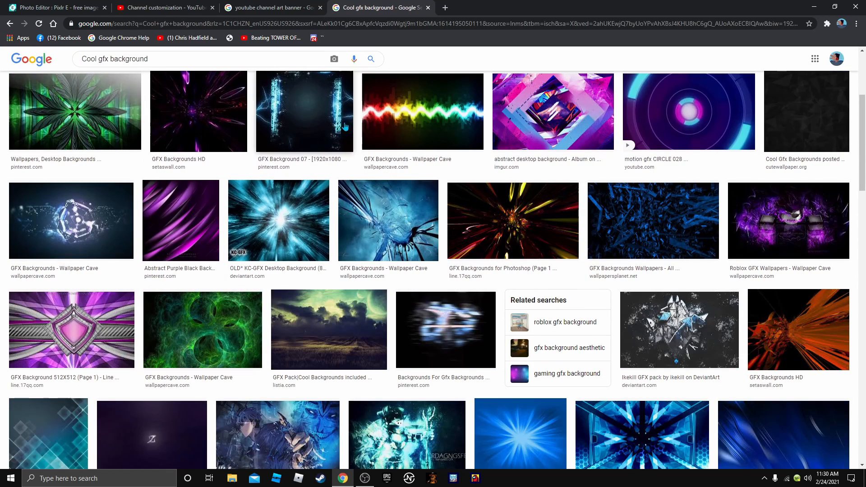
{"action": "left_click", "coordinate": [428, 8]}
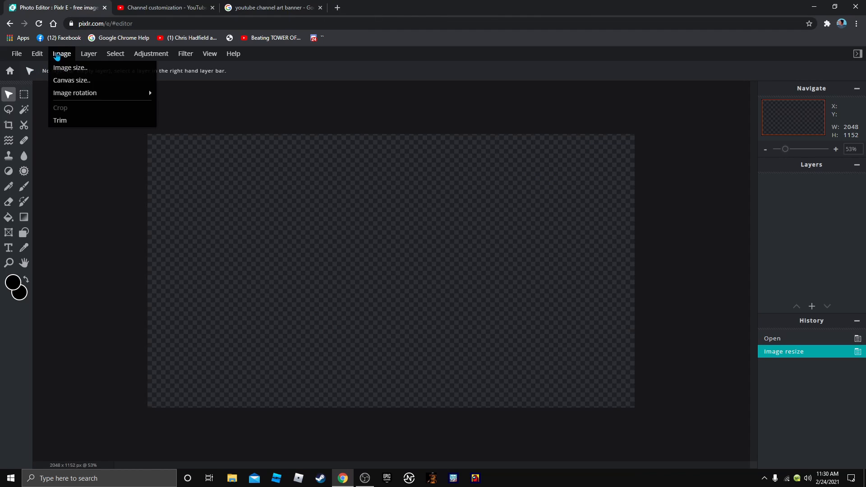
Open the YouTube Channel Art Mwqaa image from the Pictures folder in Pixlr E.
{"action": "mouse_move", "coordinate": [16, 53]}
{"action": "left_click", "coordinate": [43, 82]}
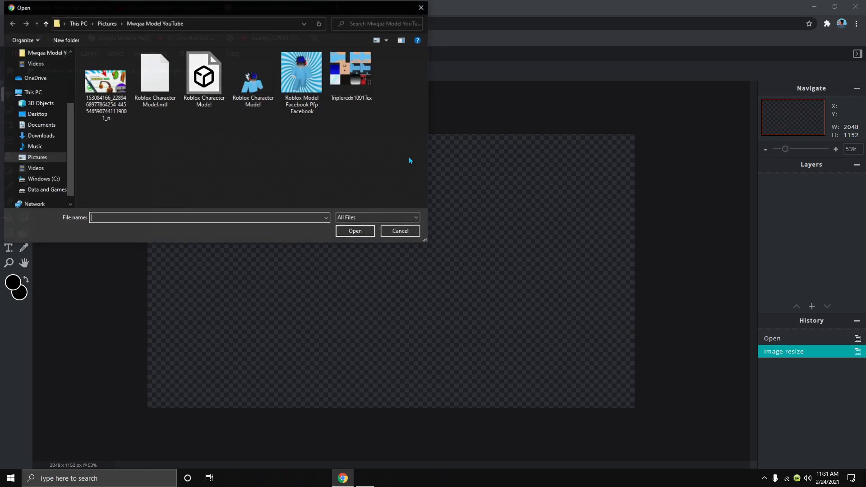
{"action": "scroll", "coordinate": [249, 121], "scroll_direction": "down", "scroll_amount": 5}
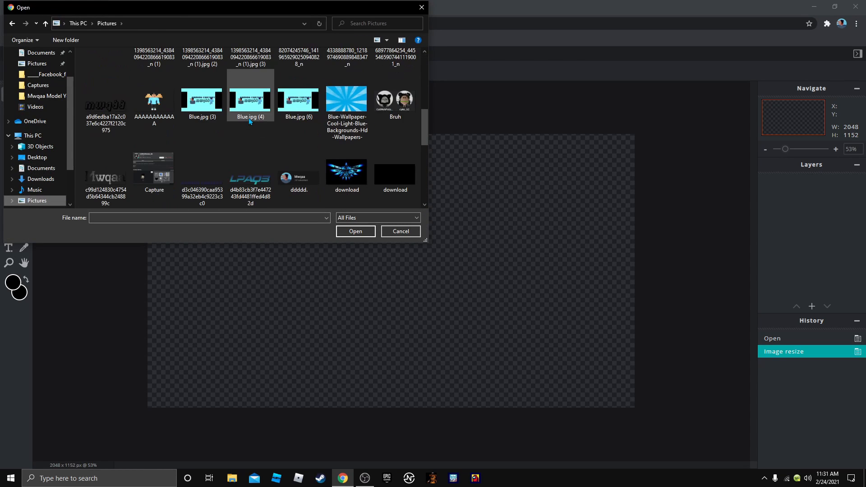
{"action": "scroll", "coordinate": [235, 120], "scroll_direction": "down", "scroll_amount": 5}
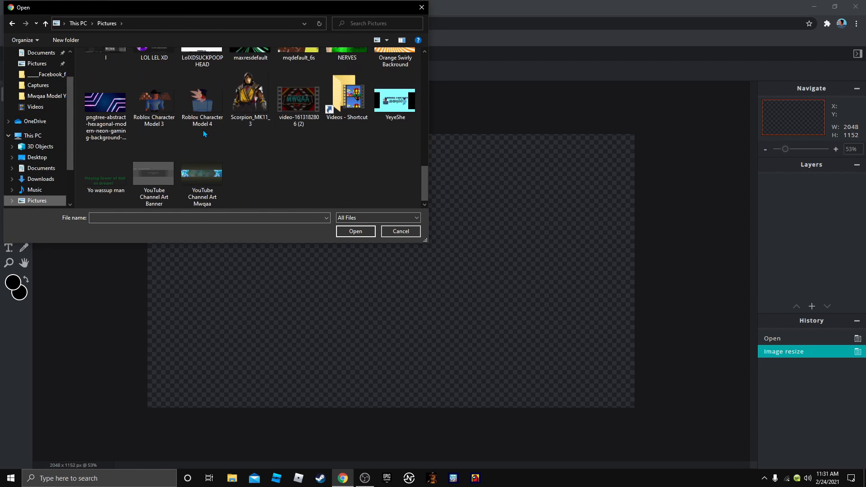
{"action": "double_click", "coordinate": [196, 162]}
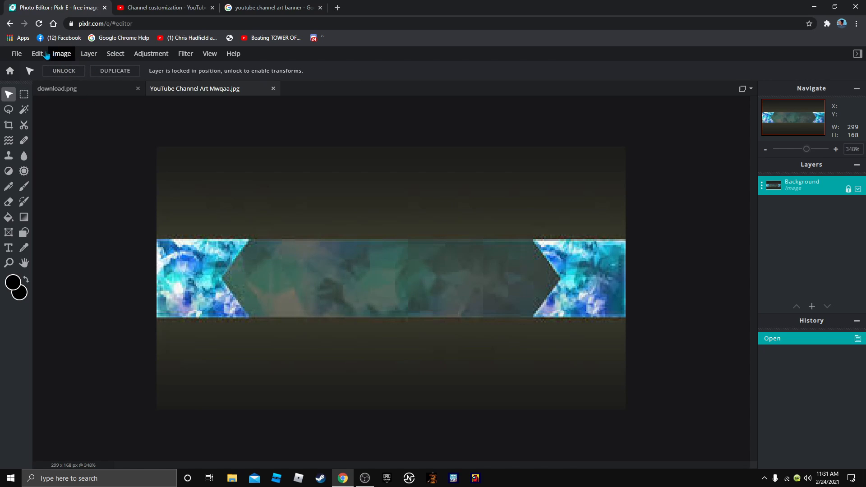
Resize the YouTube Channel Art Mwqaa image to 2048 x 1152 pixels with Constrain proportions turned off.
{"action": "left_click", "coordinate": [17, 54]}
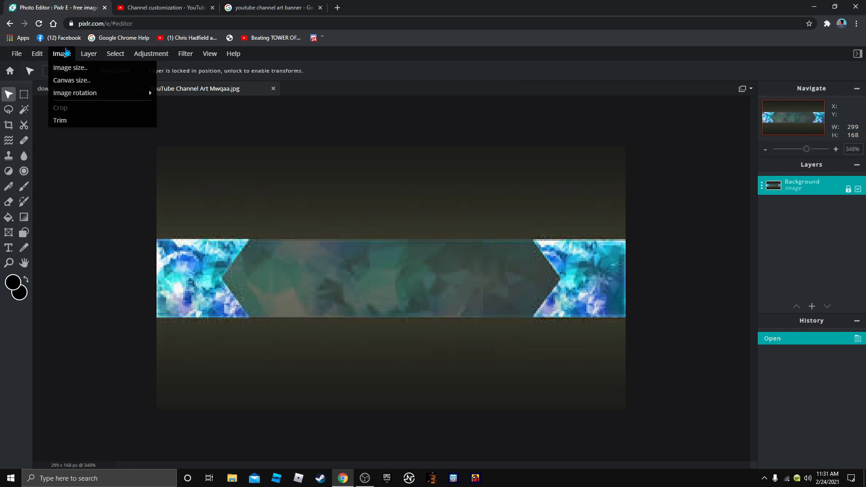
{"action": "left_click", "coordinate": [69, 67]}
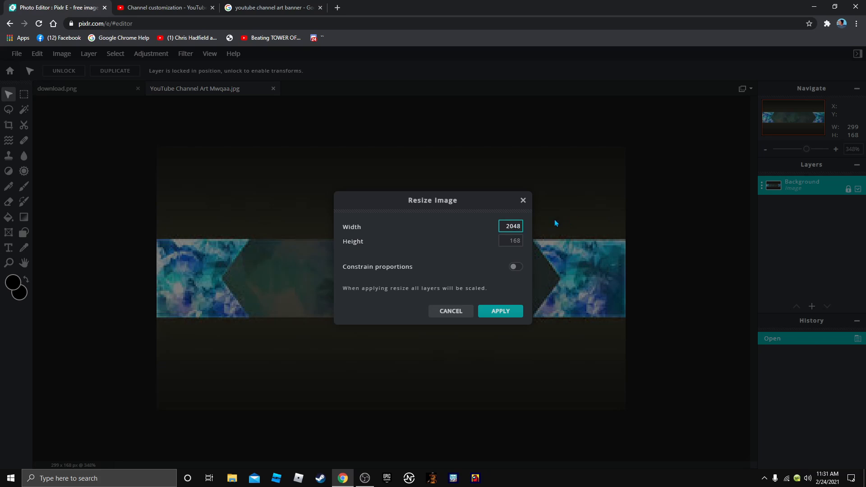
{"action": "key", "text": "Tab"}
{"action": "type", "text": "1152"}
{"action": "left_click", "coordinate": [519, 310]}
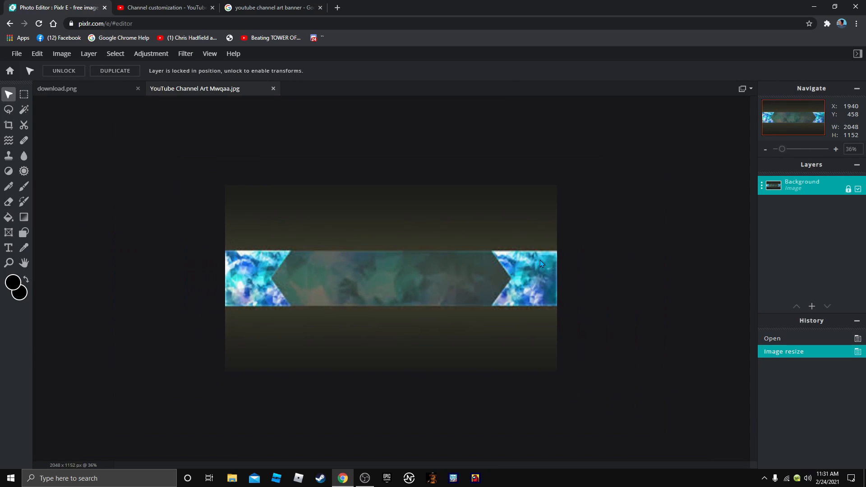
{"action": "scroll", "coordinate": [540, 259], "scroll_direction": "up", "scroll_amount": 3}
{"action": "scroll", "coordinate": [388, 294], "scroll_direction": "down", "scroll_amount": 3}
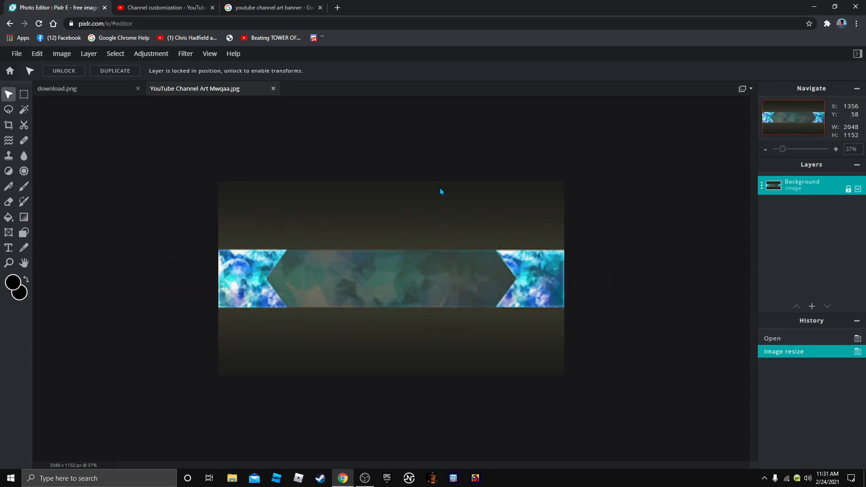
{"action": "scroll", "coordinate": [405, 225], "scroll_direction": "up", "scroll_amount": 4}
{"action": "scroll", "coordinate": [373, 215], "scroll_direction": "down", "scroll_amount": 2}
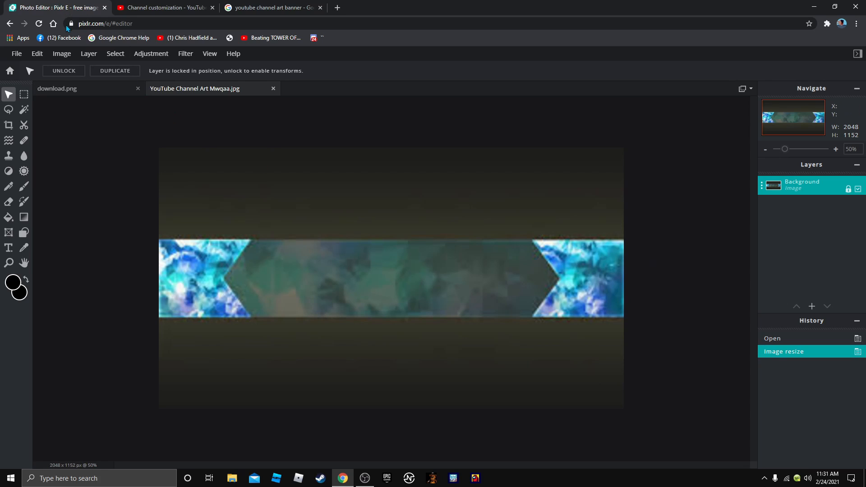
Add the YouTube channel art template with the text and logo safe area from the Pictures folder as a new layer.
{"action": "left_click", "coordinate": [89, 54]}
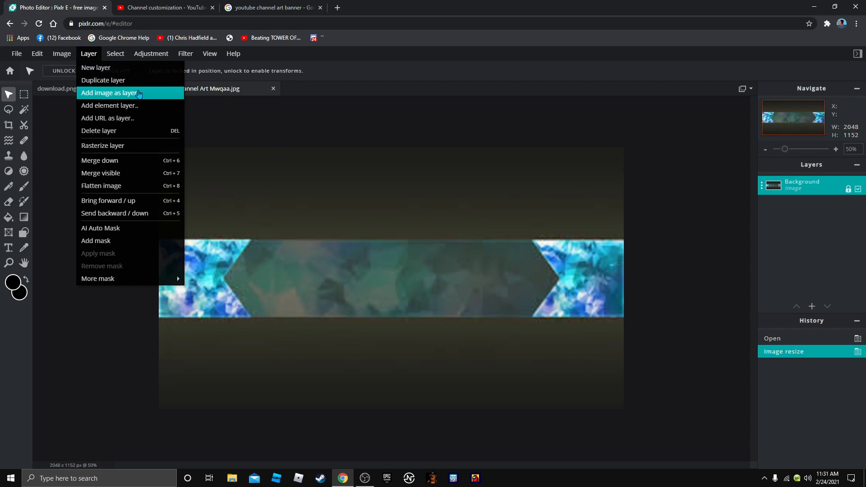
{"action": "left_click", "coordinate": [138, 94]}
{"action": "scroll", "coordinate": [180, 171], "scroll_direction": "down", "scroll_amount": 5}
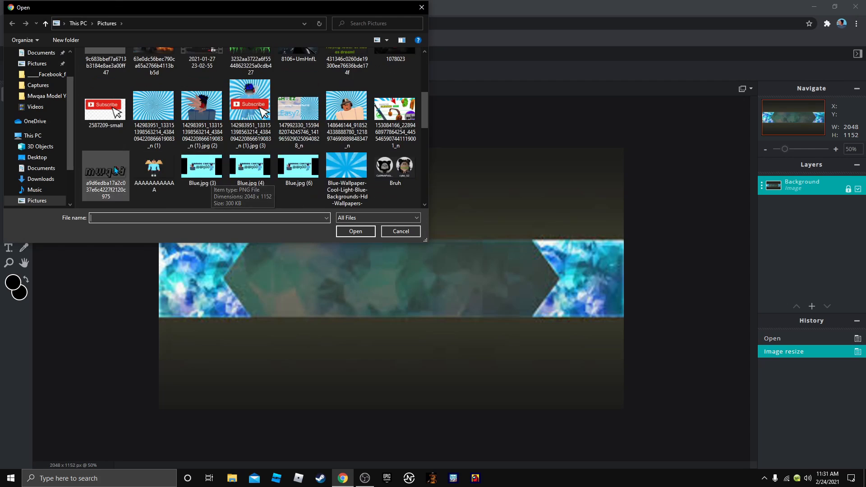
{"action": "scroll", "coordinate": [158, 120], "scroll_direction": "down", "scroll_amount": 3}
{"action": "double_click", "coordinate": [158, 169]}
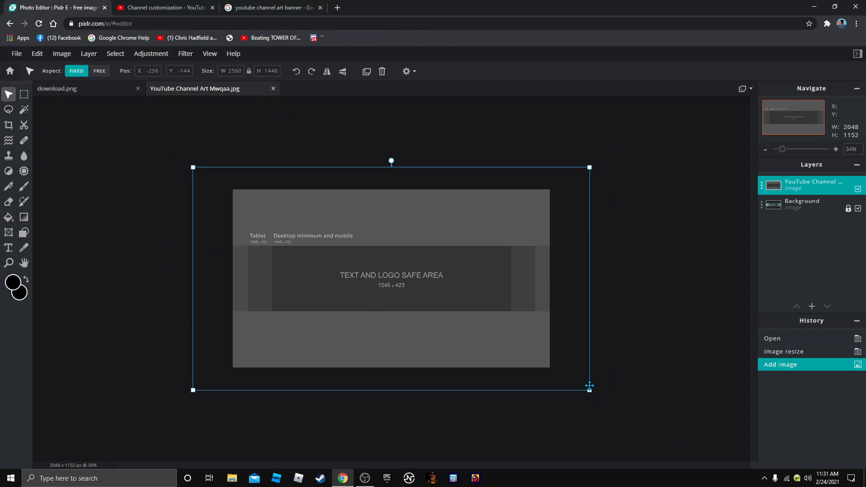
Scale the template layer to 2048 x 1152 and align it at position 0, 0 so it covers the whole canvas.
{"action": "left_click_drag", "start_coordinate": [588, 388], "coordinate": [550, 369]}
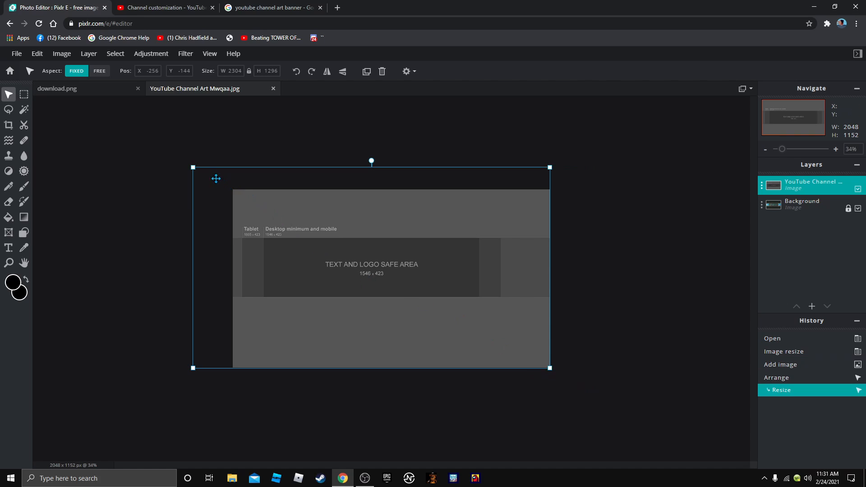
{"action": "left_click_drag", "start_coordinate": [198, 170], "coordinate": [233, 190]}
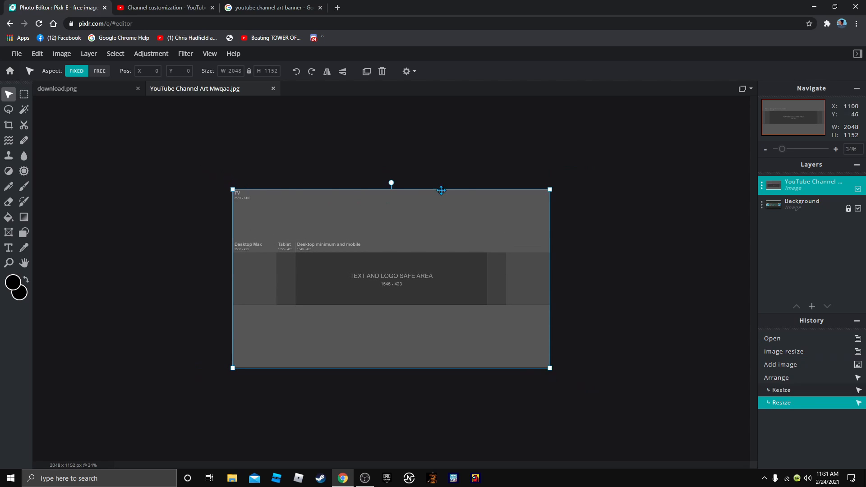
{"action": "left_click", "coordinate": [596, 193]}
{"action": "scroll", "coordinate": [555, 267], "scroll_direction": "up", "scroll_amount": 3}
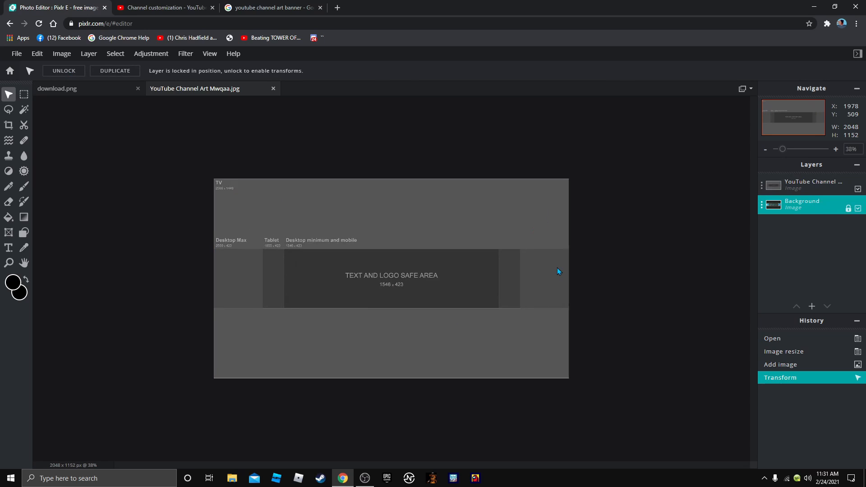
{"action": "scroll", "coordinate": [555, 267], "scroll_direction": "up", "scroll_amount": 1}
{"action": "scroll", "coordinate": [446, 280], "scroll_direction": "down", "scroll_amount": 1}
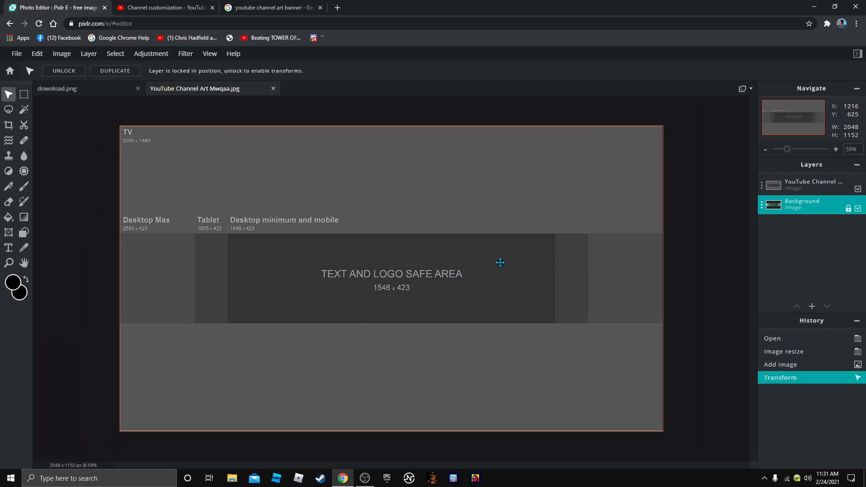
{"action": "left_click_drag", "start_coordinate": [392, 295], "coordinate": [320, 228]}
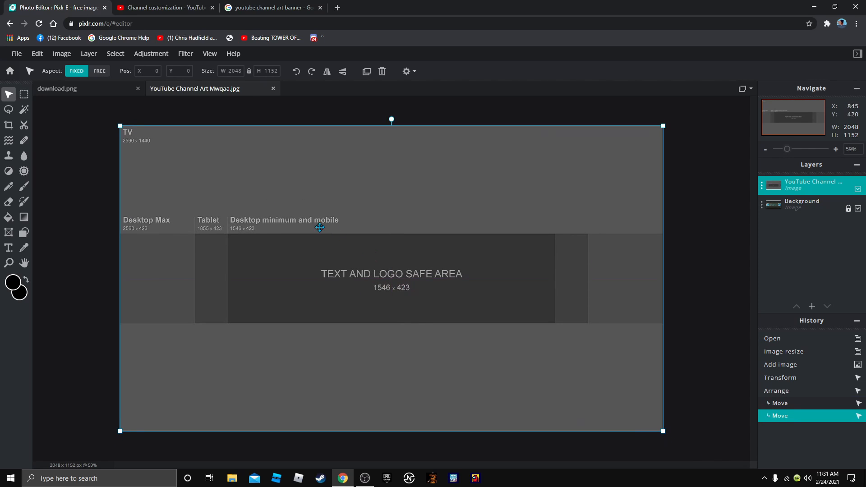
Select the full-width middle strip of the template layer, about 2048 x 342 px, delete its contents and deselect.
{"action": "left_click", "coordinate": [24, 95]}
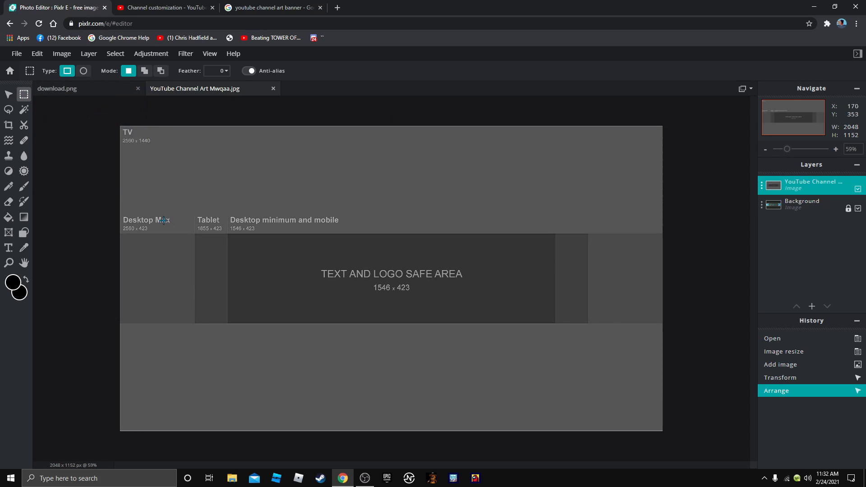
{"action": "left_click_drag", "start_coordinate": [119, 233], "coordinate": [661, 323]}
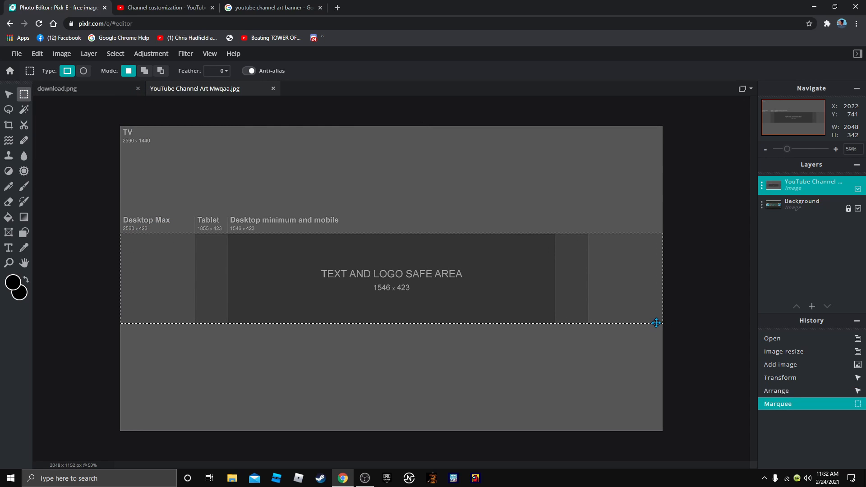
{"action": "key", "text": "Delete"}
{"action": "key", "text": "ctrl+d"}
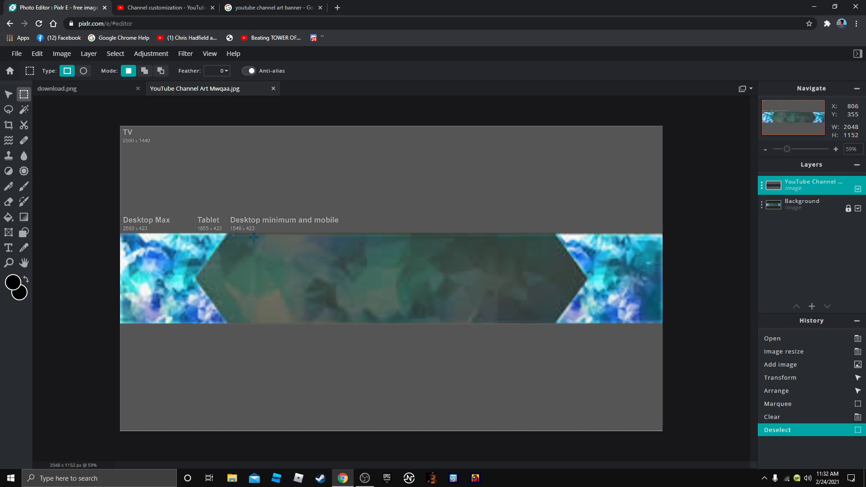
Add the Roblox Character Model image from the Mwqaa Model YouTube folder as a new layer.
{"action": "left_click", "coordinate": [89, 54]}
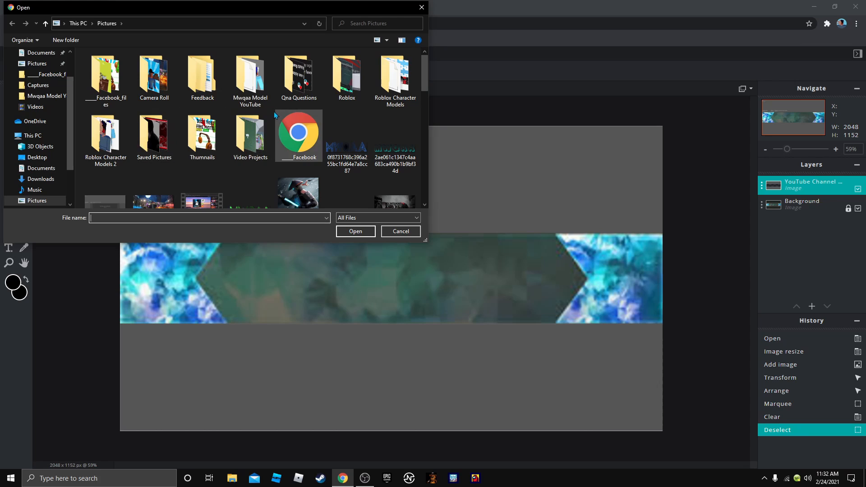
{"action": "double_click", "coordinate": [250, 85]}
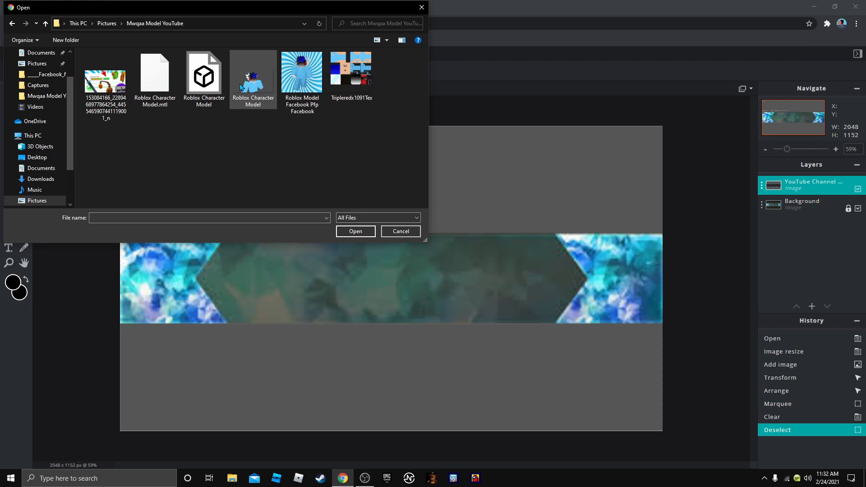
{"action": "double_click", "coordinate": [249, 85]}
{"action": "scroll", "coordinate": [409, 187], "scroll_direction": "down", "scroll_amount": 2}
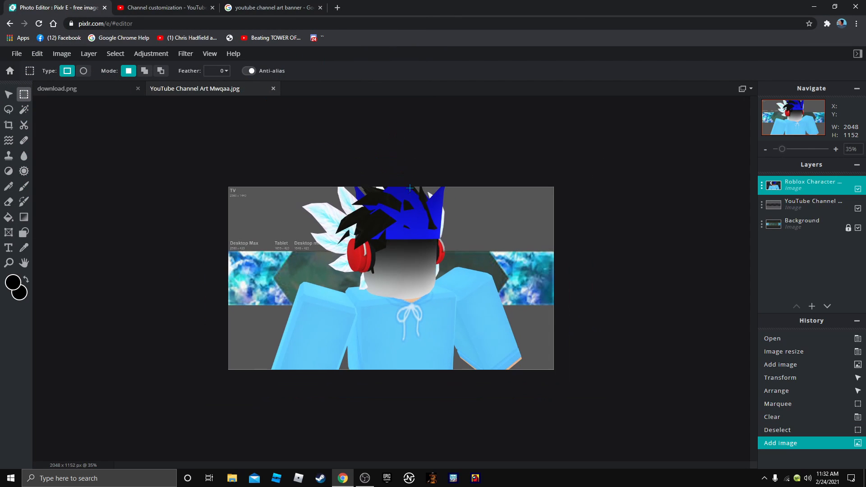
Scale the Roblox character layer down to about 890 x 500 and place it over the left end of the banner strip.
{"action": "left_click", "coordinate": [8, 95]}
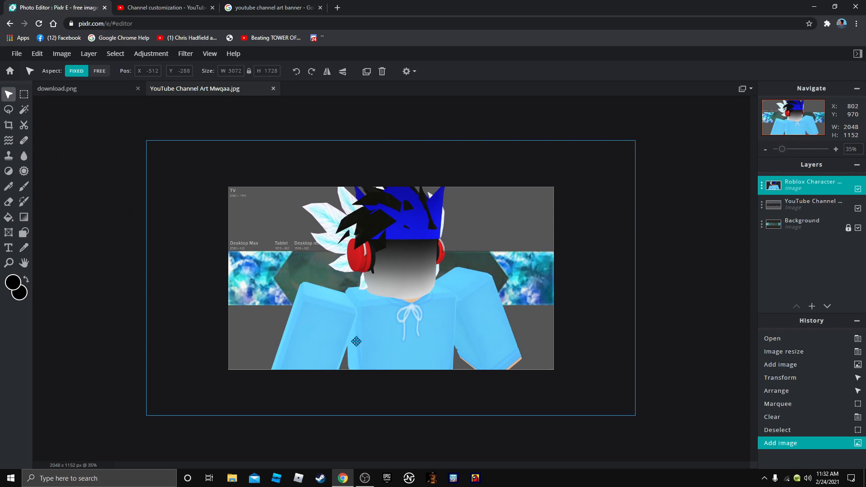
{"action": "left_click_drag", "start_coordinate": [635, 415], "coordinate": [349, 251]}
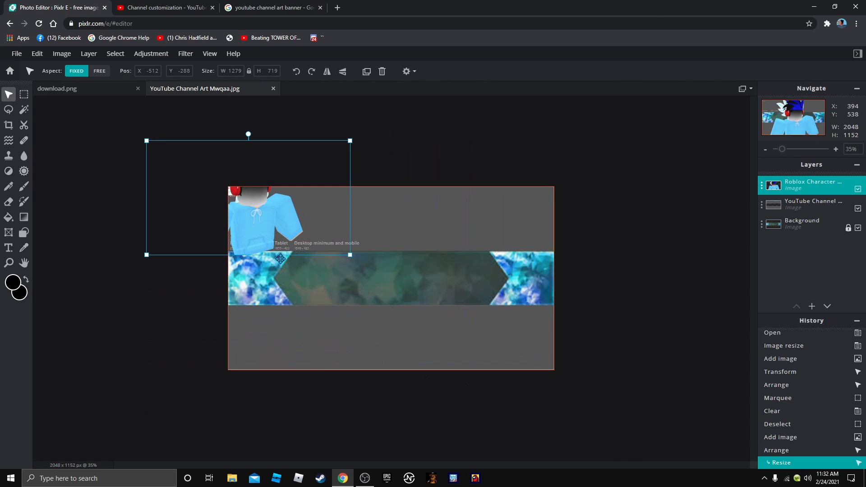
{"action": "left_click_drag", "start_coordinate": [266, 240], "coordinate": [275, 315]}
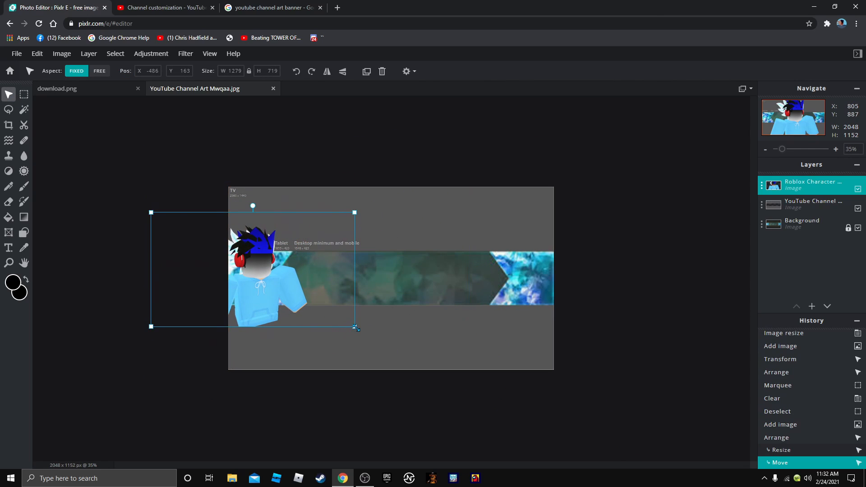
{"action": "left_click_drag", "start_coordinate": [355, 325], "coordinate": [292, 292]}
{"action": "left_click_drag", "start_coordinate": [239, 253], "coordinate": [265, 283]}
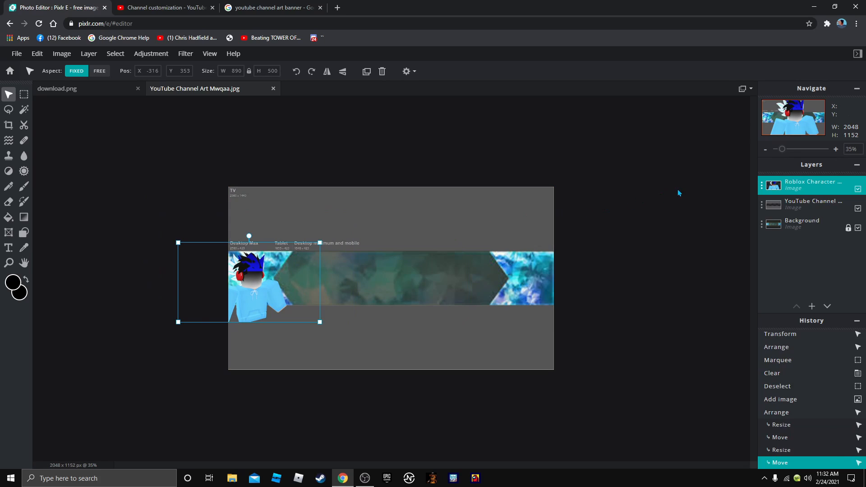
{"action": "left_click", "coordinate": [678, 192]}
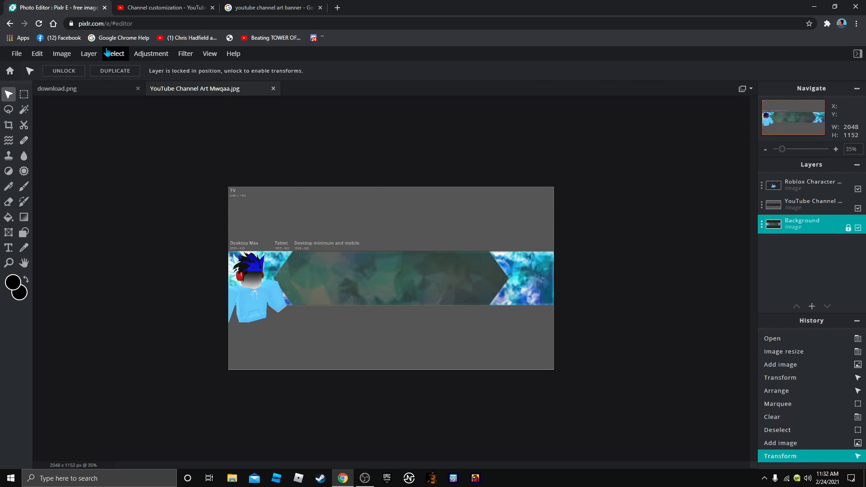
Add a text layer reading "Mwqaa" in the middle of the banner strip.
{"action": "left_click", "coordinate": [8, 248]}
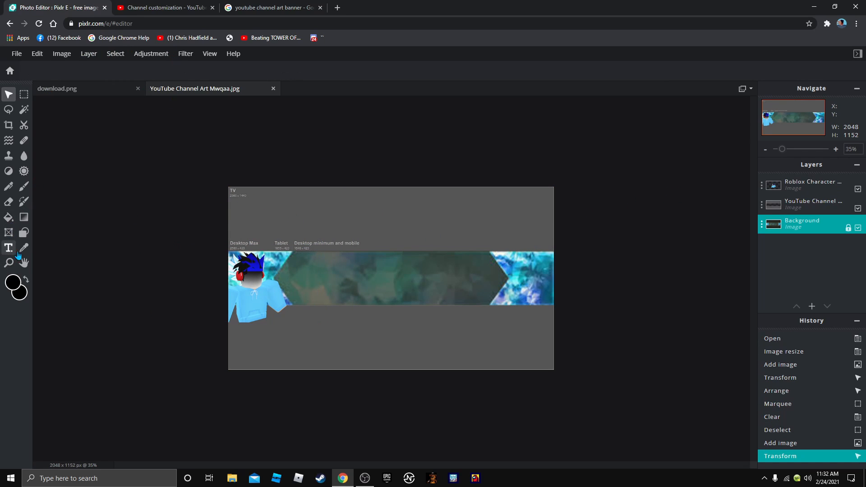
{"action": "left_click", "coordinate": [381, 282]}
{"action": "left_click", "coordinate": [499, 285]}
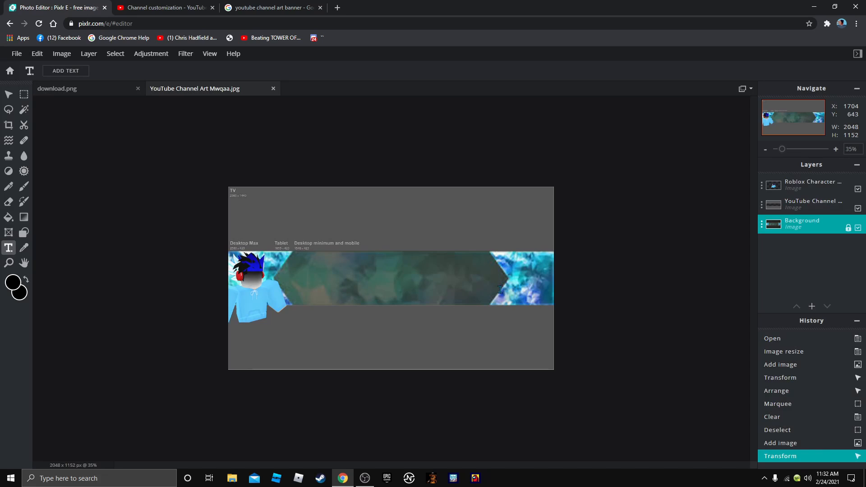
{"action": "type", "text": "Me"}
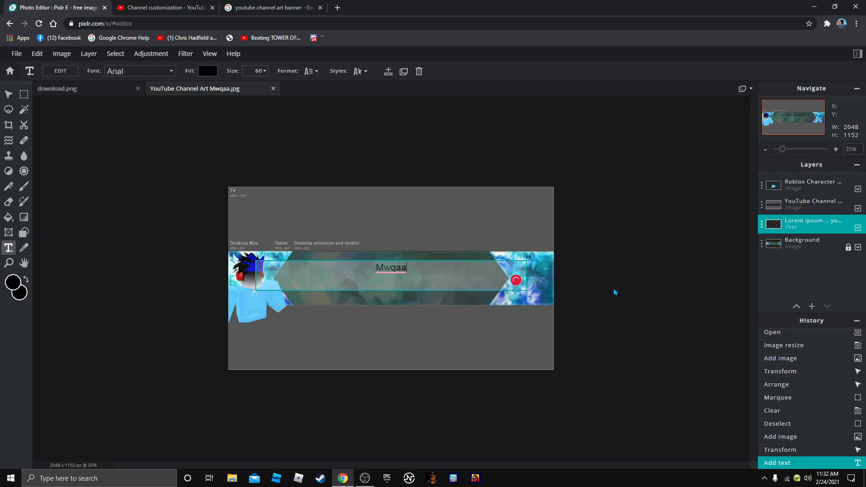
{"action": "left_click", "coordinate": [599, 293]}
Enlarge the Mwqaa text and centre it within the banner strip.
{"action": "left_click_drag", "start_coordinate": [439, 273], "coordinate": [436, 284]}
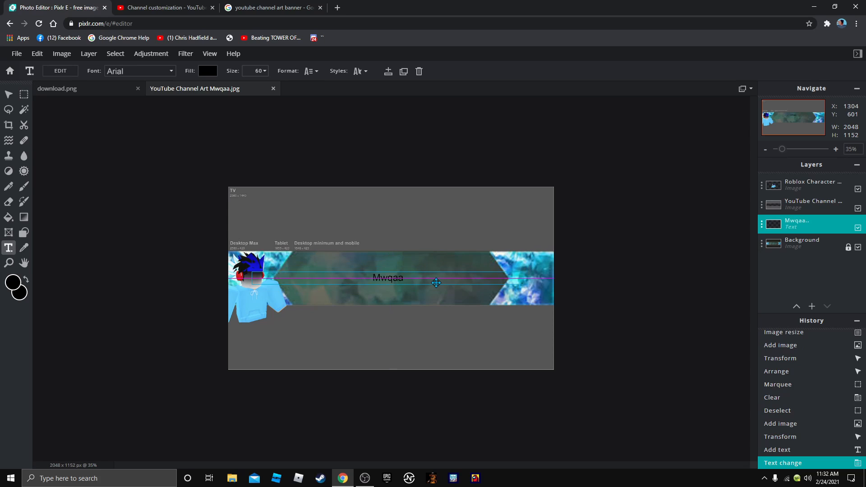
{"action": "left_click_drag", "start_coordinate": [525, 283], "coordinate": [603, 288]}
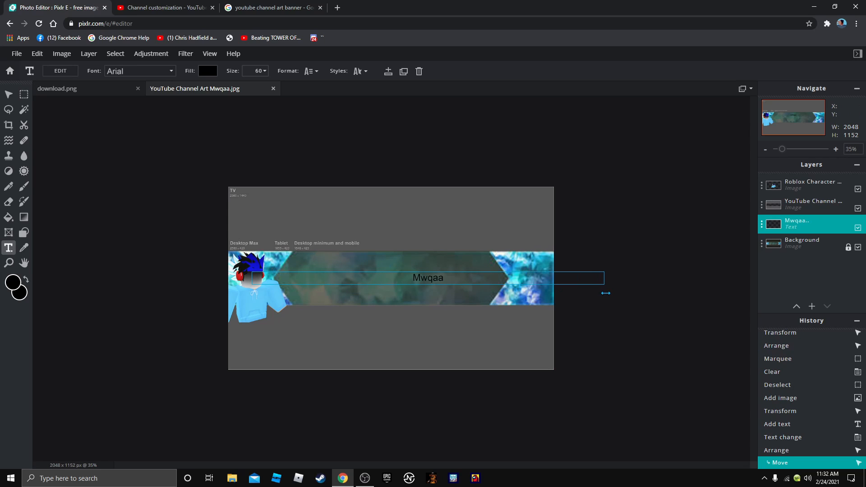
{"action": "left_click_drag", "start_coordinate": [424, 284], "coordinate": [407, 279]}
{"action": "left_click", "coordinate": [652, 272]}
{"action": "left_click", "coordinate": [678, 161]}
{"action": "left_click", "coordinate": [679, 161]}
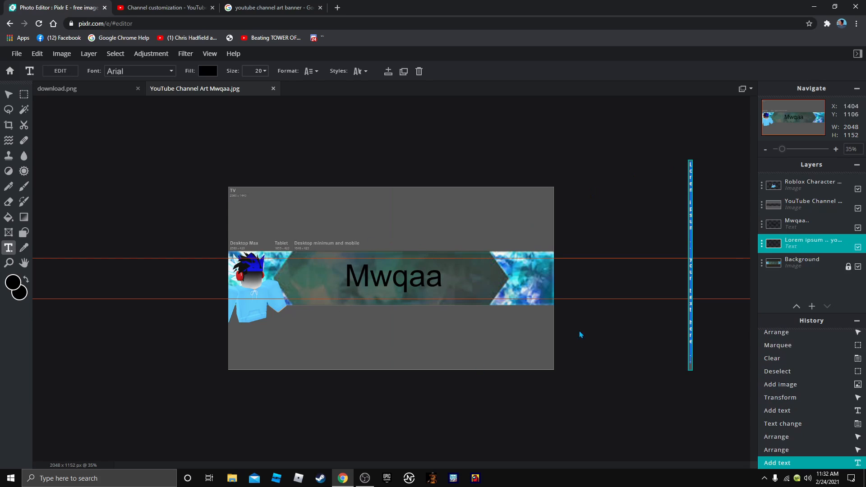
Add the Yuh image from the Roblox Character Models 2 folder in Pictures as a new layer.
{"action": "left_click", "coordinate": [89, 54]}
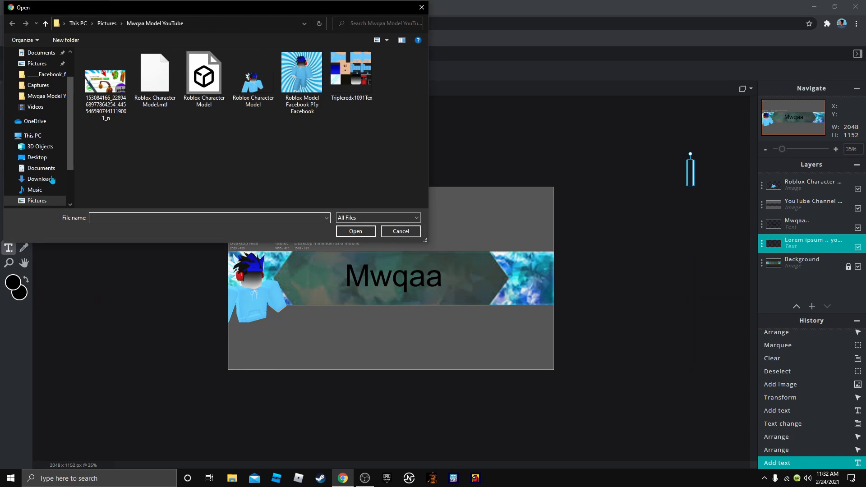
{"action": "left_click", "coordinate": [36, 205]}
{"action": "scroll", "coordinate": [245, 119], "scroll_direction": "down", "scroll_amount": 2}
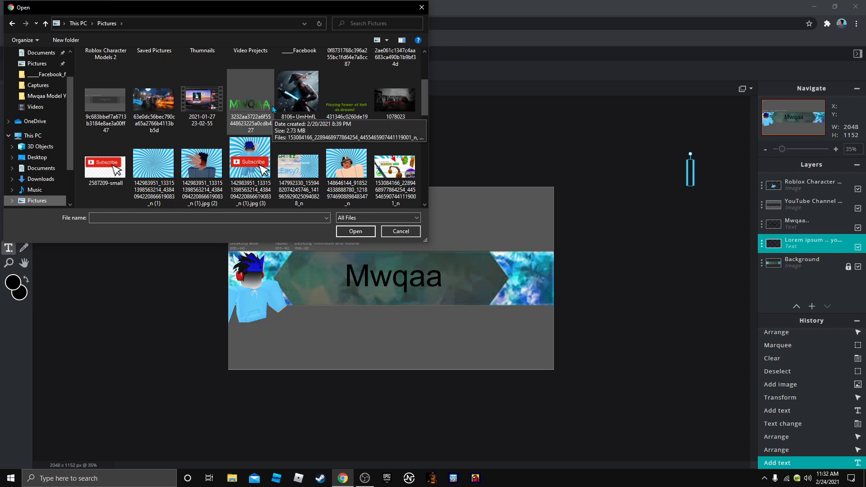
{"action": "scroll", "coordinate": [251, 151], "scroll_direction": "down", "scroll_amount": 10}
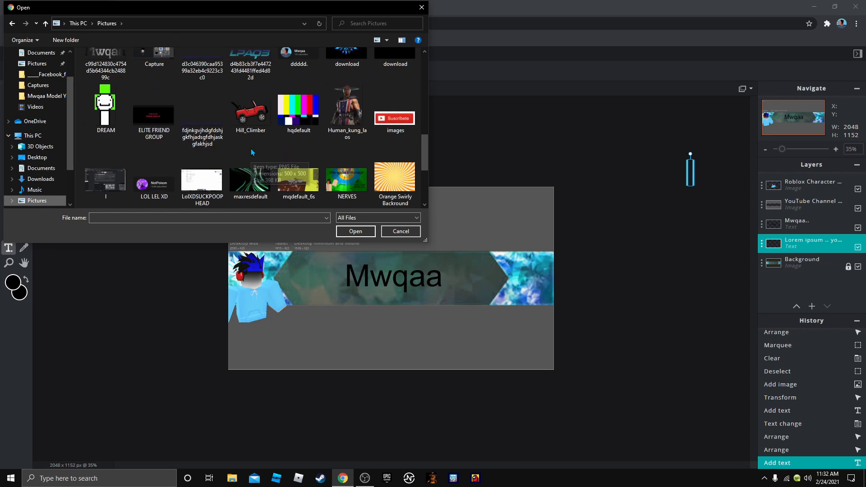
{"action": "scroll", "coordinate": [251, 151], "scroll_direction": "up", "scroll_amount": 15}
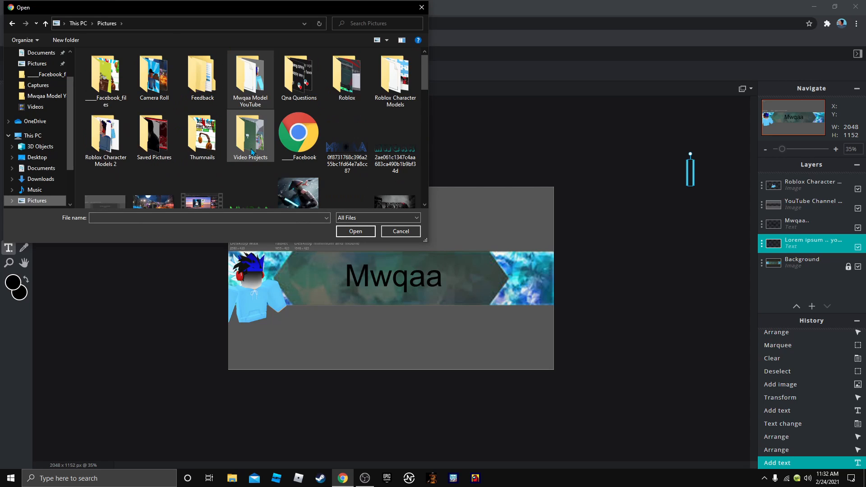
{"action": "double_click", "coordinate": [116, 145]}
{"action": "double_click", "coordinate": [154, 75]}
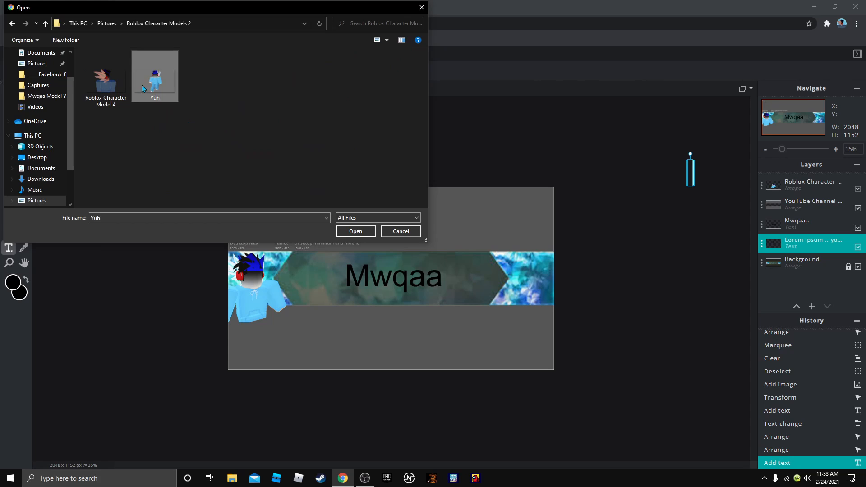
{"action": "scroll", "coordinate": [663, 230], "scroll_direction": "down", "scroll_amount": 2}
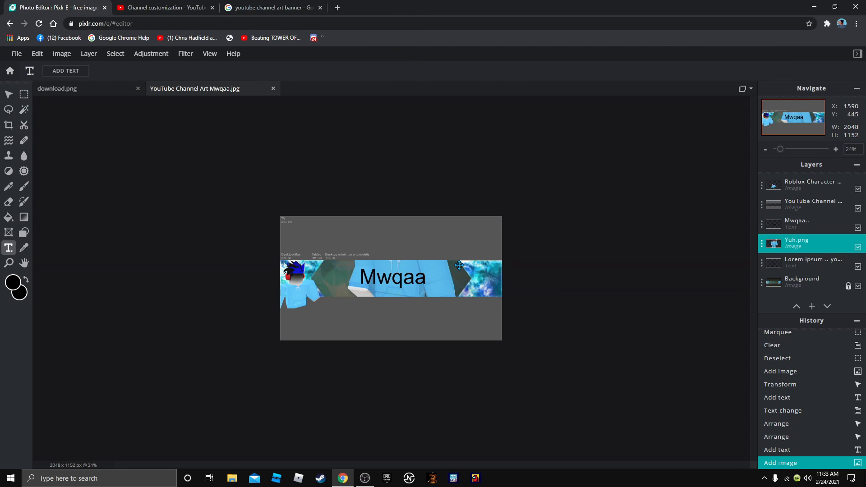
Move the Yuh.png layer to the top of the layer stack.
{"action": "left_click_drag", "start_coordinate": [833, 246], "coordinate": [809, 186]}
{"action": "left_click", "coordinate": [413, 296]}
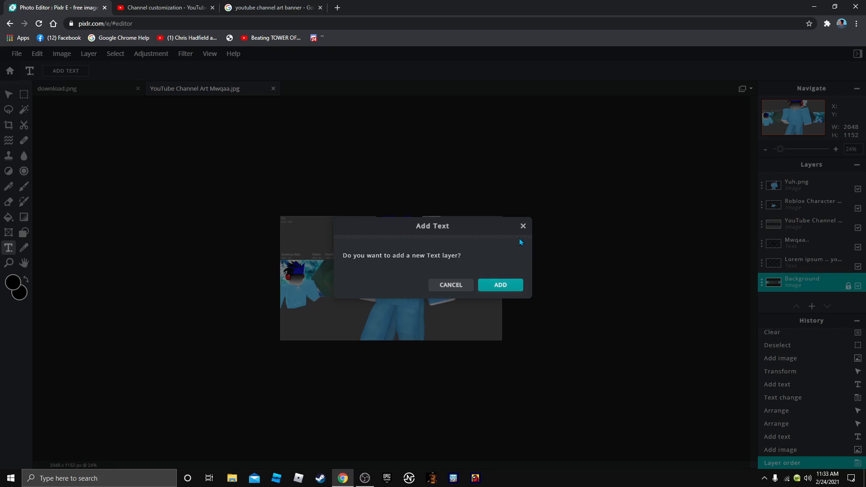
{"action": "left_click", "coordinate": [523, 226]}
Scale the Yuh.png layer to about 961 x 541 px and place it over the right end of the banner strip.
{"action": "left_click", "coordinate": [19, 94]}
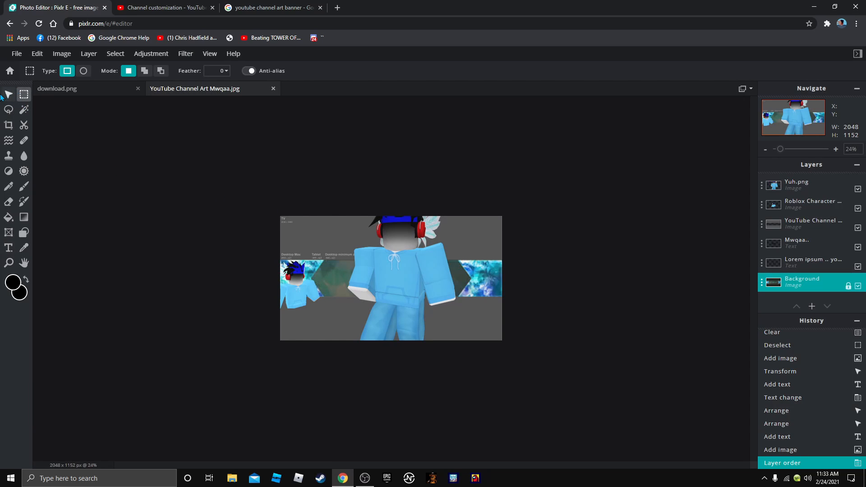
{"action": "left_click", "coordinate": [8, 95]}
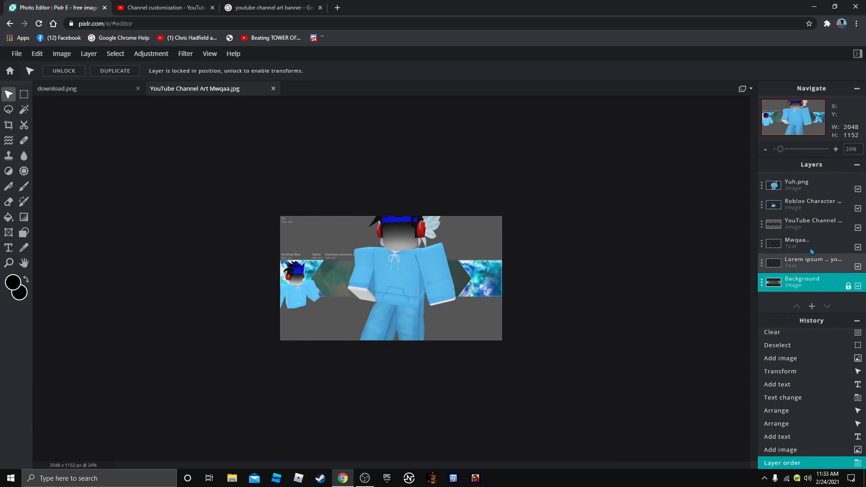
{"action": "left_click_drag", "start_coordinate": [444, 313], "coordinate": [451, 350]}
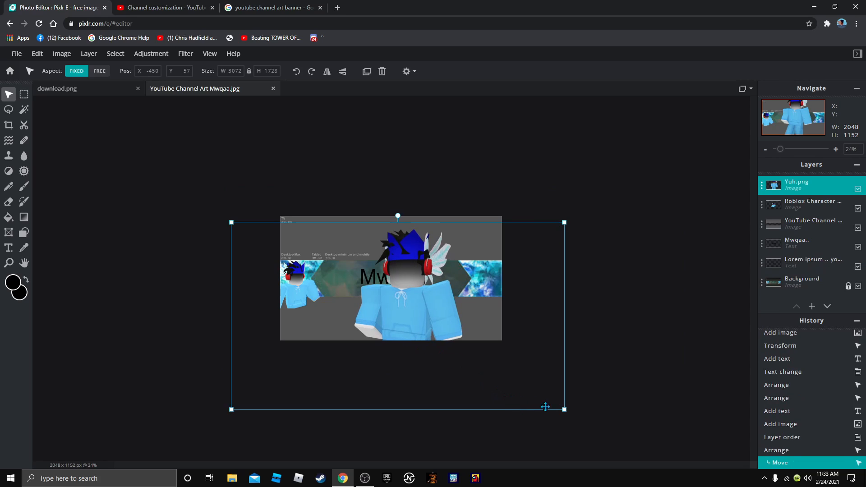
{"action": "left_click_drag", "start_coordinate": [564, 410], "coordinate": [425, 374]}
{"action": "left_click_drag", "start_coordinate": [440, 339], "coordinate": [335, 281]}
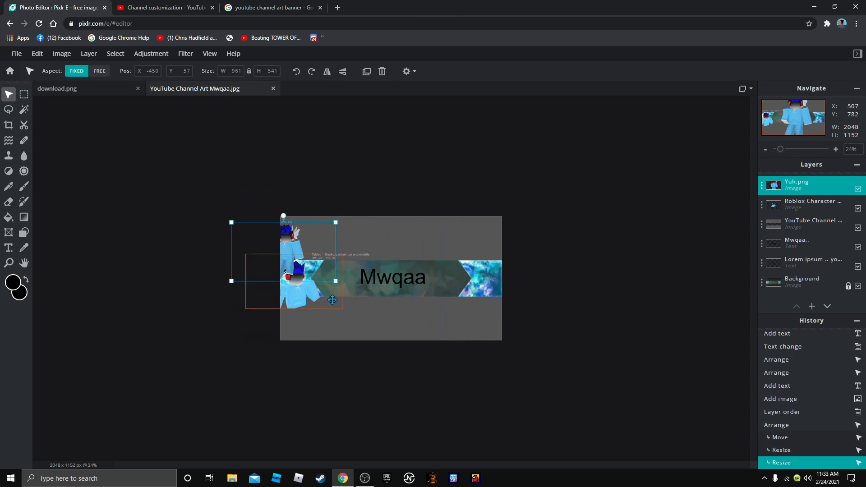
{"action": "left_click_drag", "start_coordinate": [276, 243], "coordinate": [465, 281]}
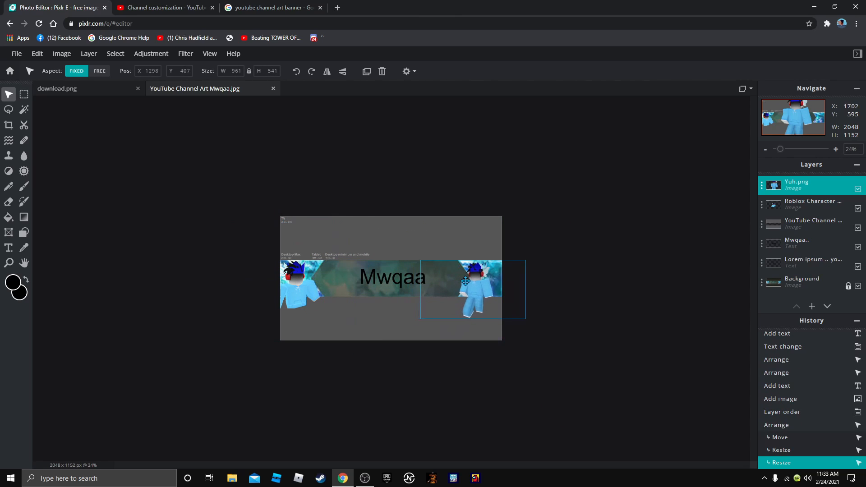
{"action": "left_click", "coordinate": [543, 277]}
{"action": "left_click", "coordinate": [590, 200]}
Search YouTube for Mwqaa in a new browser tab and view the channel's current banner and videos.
{"action": "left_click", "coordinate": [116, 5]}
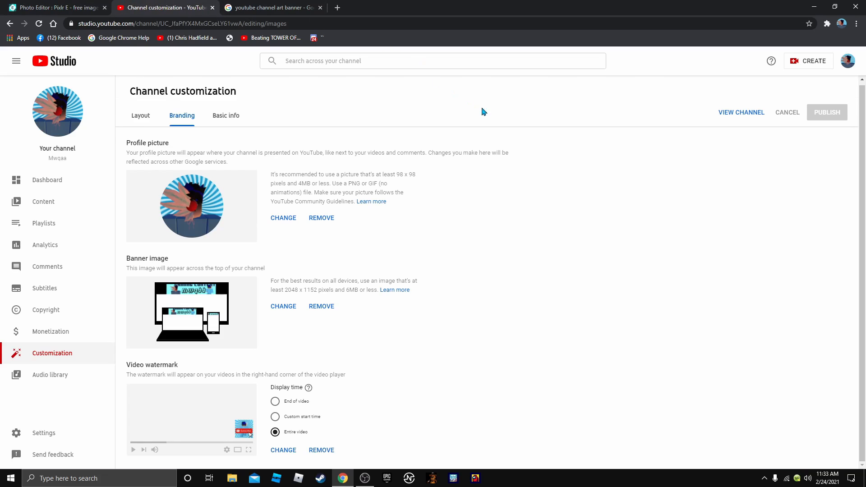
{"action": "left_click", "coordinate": [337, 8]}
{"action": "left_click", "coordinate": [317, 257]}
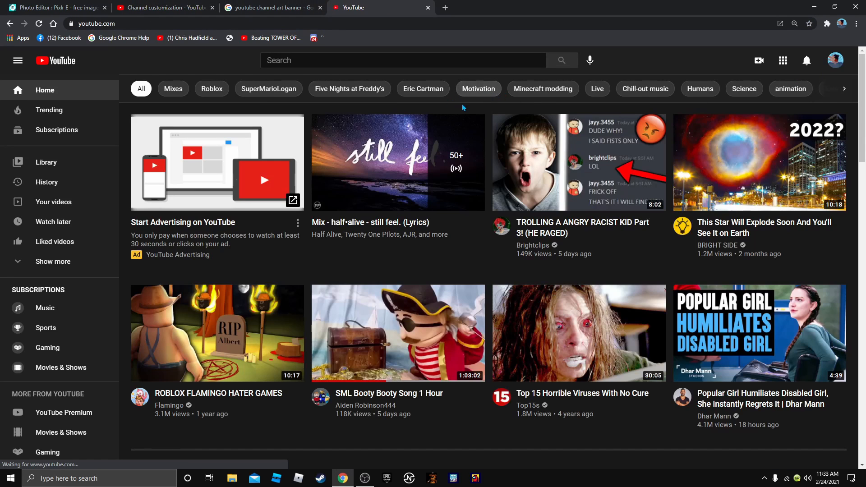
{"action": "left_click", "coordinate": [473, 65]}
{"action": "type", "text": "Mwqaa"}
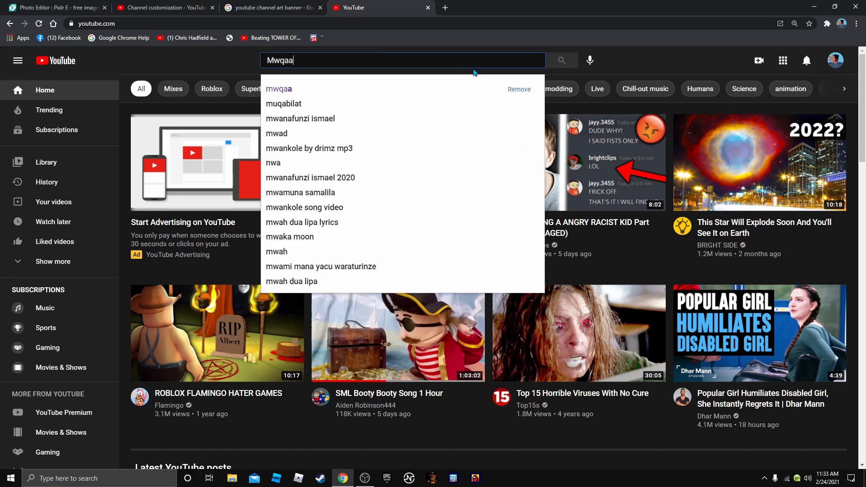
{"action": "key", "text": "Return"}
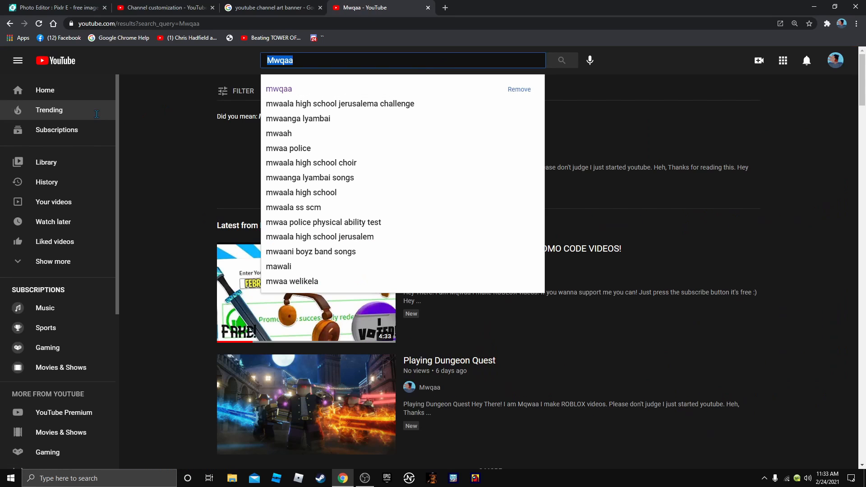
{"action": "left_click", "coordinate": [307, 173]}
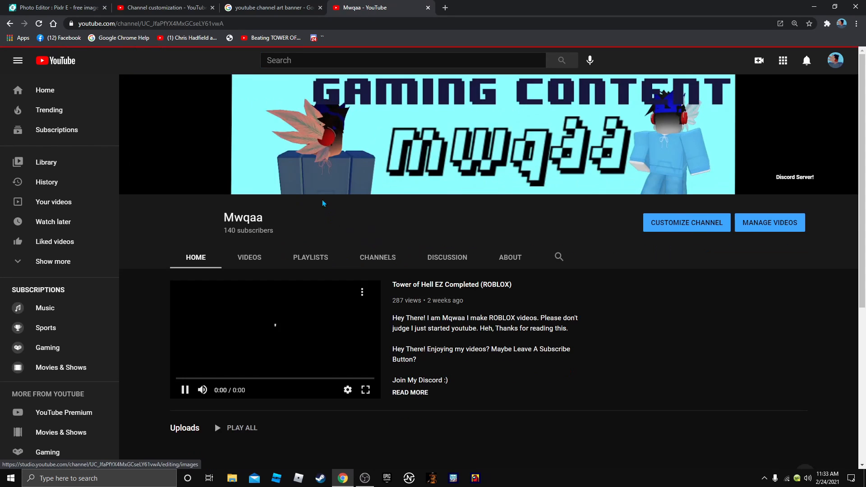
{"action": "left_click", "coordinate": [243, 263]}
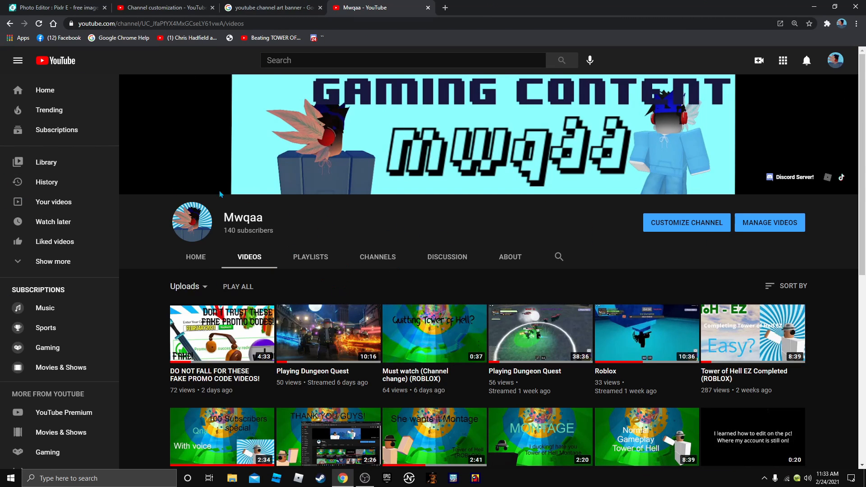
Close the channel art banner search page, place the Pixlr page after the Channel customization page, and return to the Pixlr editor.
{"action": "left_click", "coordinate": [262, 7]}
{"action": "left_click", "coordinate": [320, 8]}
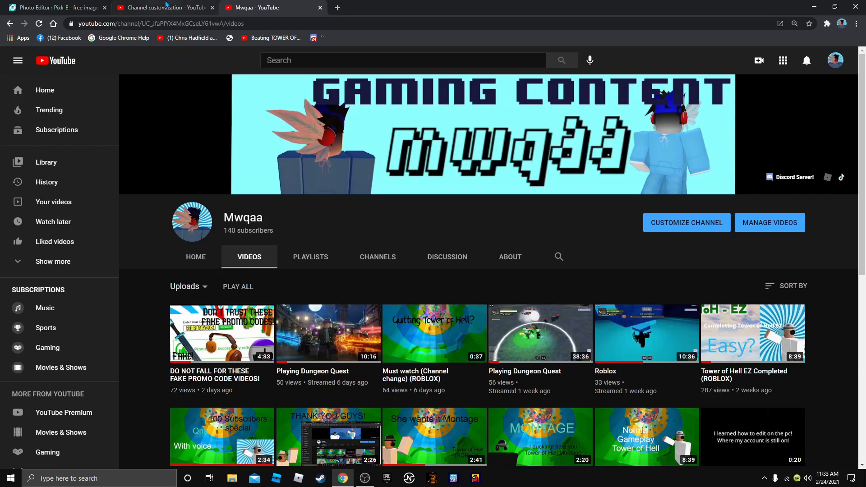
{"action": "left_click", "coordinate": [166, 6]}
{"action": "left_click_drag", "start_coordinate": [5, 4], "coordinate": [113, 7]}
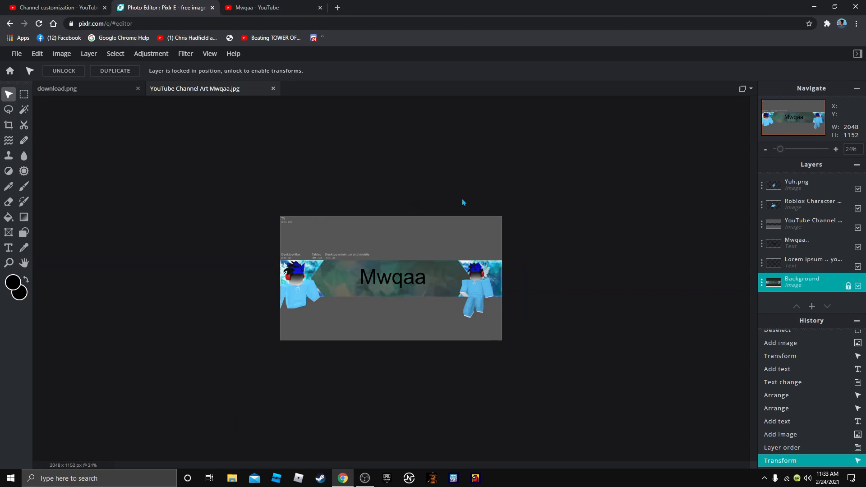
{"action": "scroll", "coordinate": [337, 406], "scroll_direction": "up", "scroll_amount": 4}
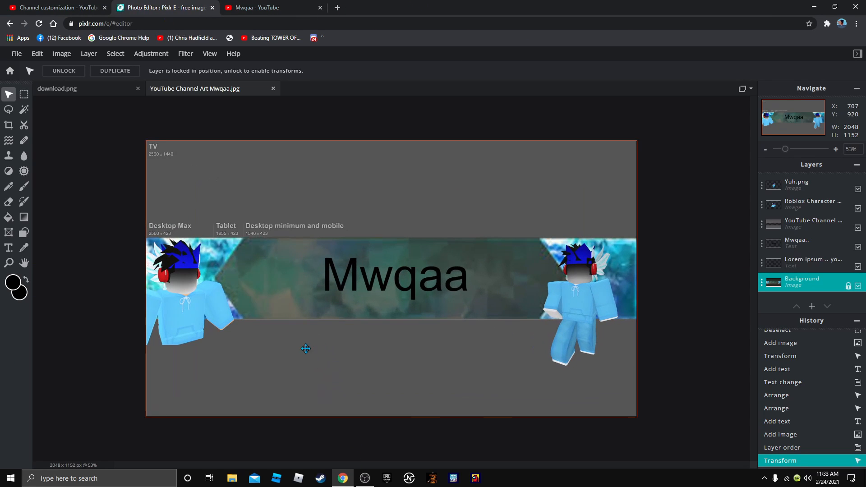
Quick export the banner image as a PNG and open the downloaded file in Photos.
{"action": "left_click", "coordinate": [18, 55]}
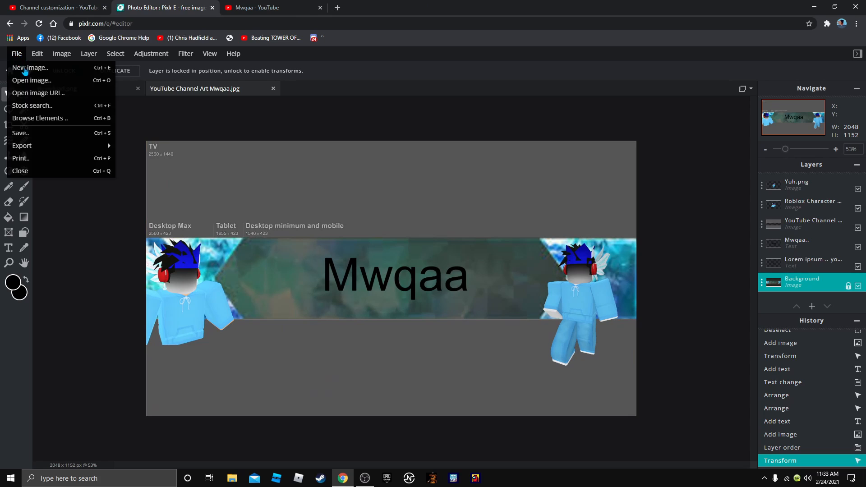
{"action": "left_click", "coordinate": [17, 58]}
{"action": "left_click", "coordinate": [17, 57]}
{"action": "left_click", "coordinate": [16, 58]}
{"action": "mouse_move", "coordinate": [39, 146]}
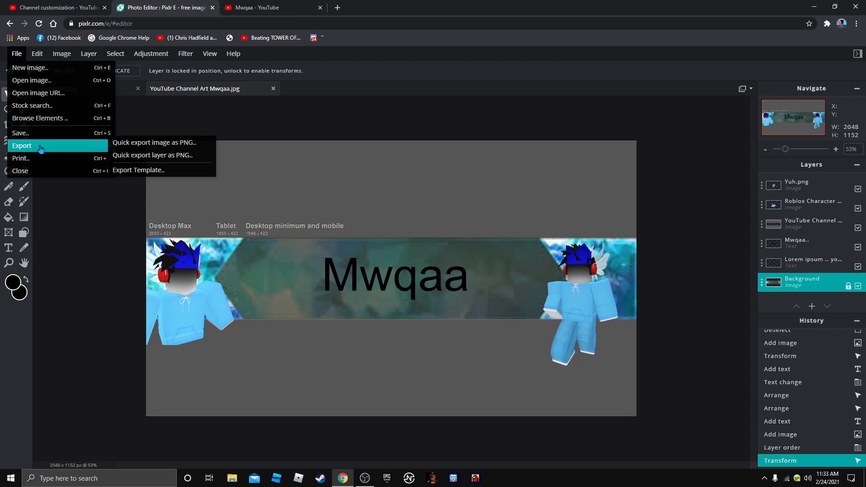
{"action": "left_click", "coordinate": [133, 143]}
{"action": "left_click", "coordinate": [98, 456]}
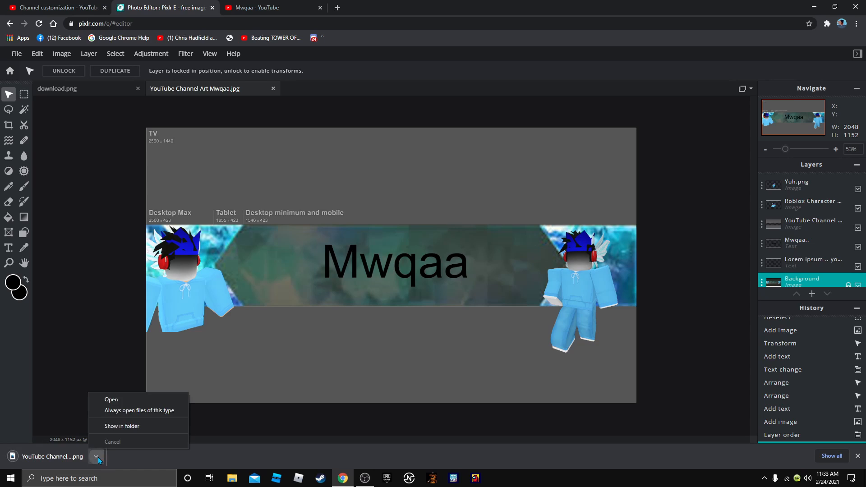
{"action": "left_click", "coordinate": [109, 399]}
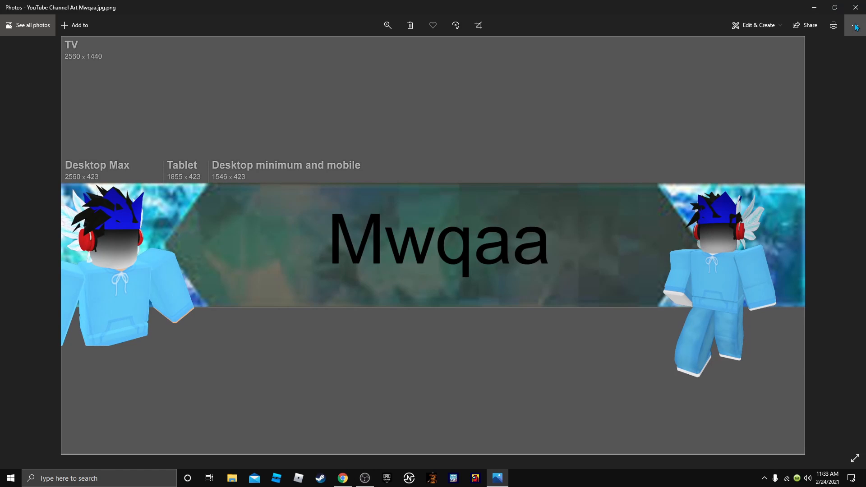
Save a PNG copy in Pictures as "YouTube Channel Art Mwqaa.jpg caa caa" and close Photos.
{"action": "left_click", "coordinate": [854, 25]}
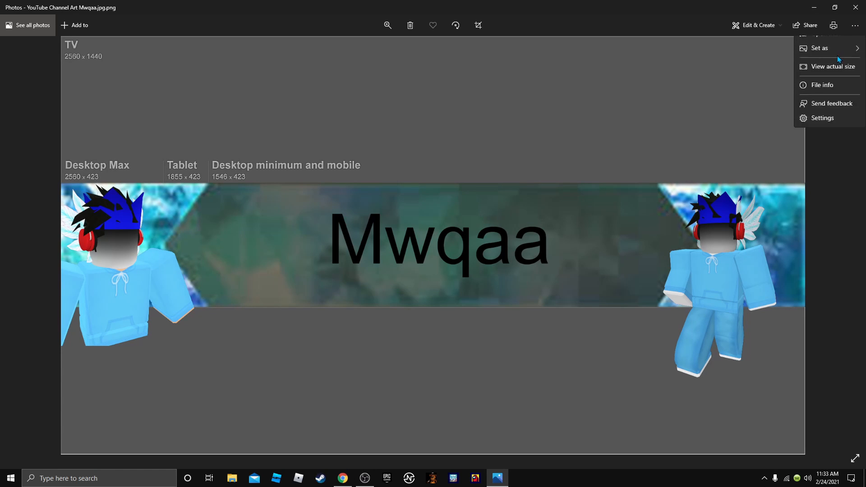
{"action": "left_click", "coordinate": [837, 55]}
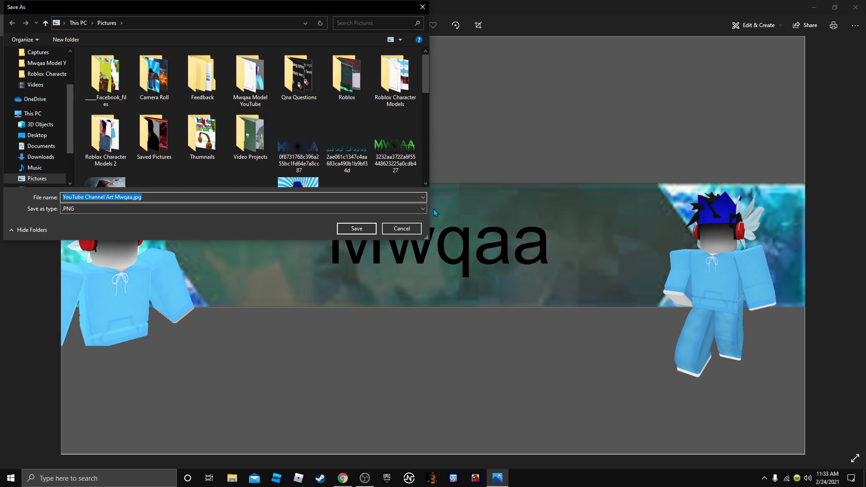
{"action": "key", "text": "Return"}
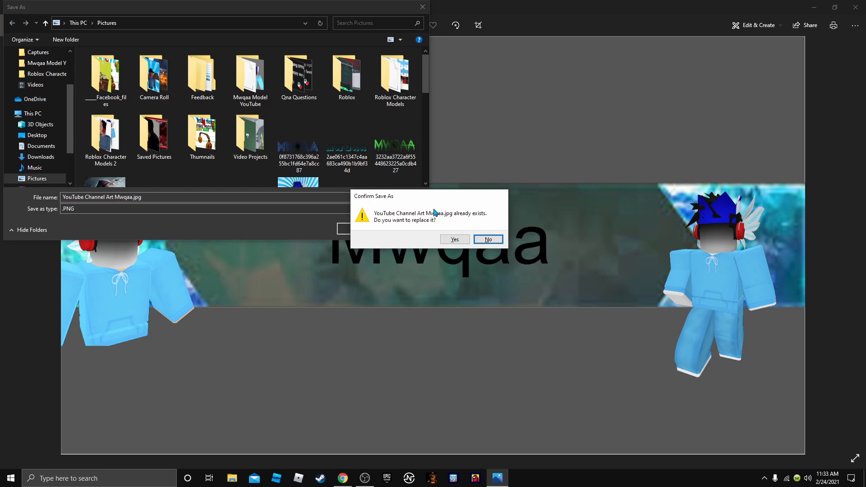
{"action": "left_click", "coordinate": [488, 239]}
{"action": "left_click", "coordinate": [249, 199]}
{"action": "type", "text": "C"}
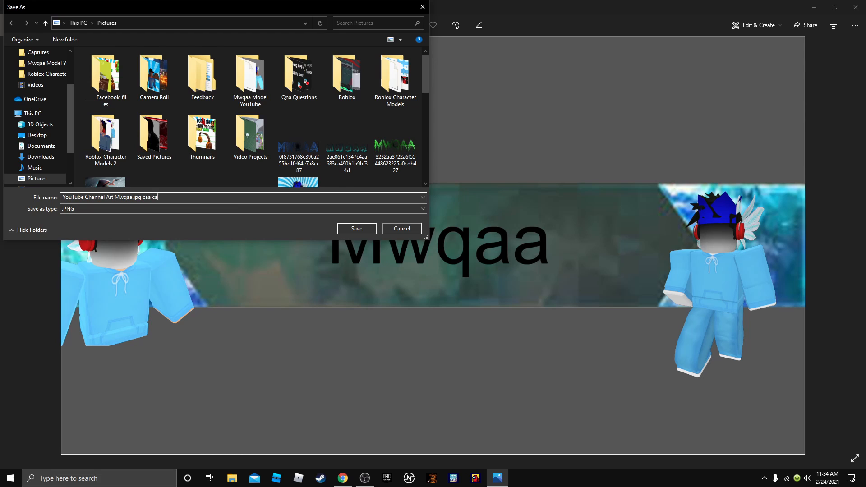
{"action": "key", "text": "Return"}
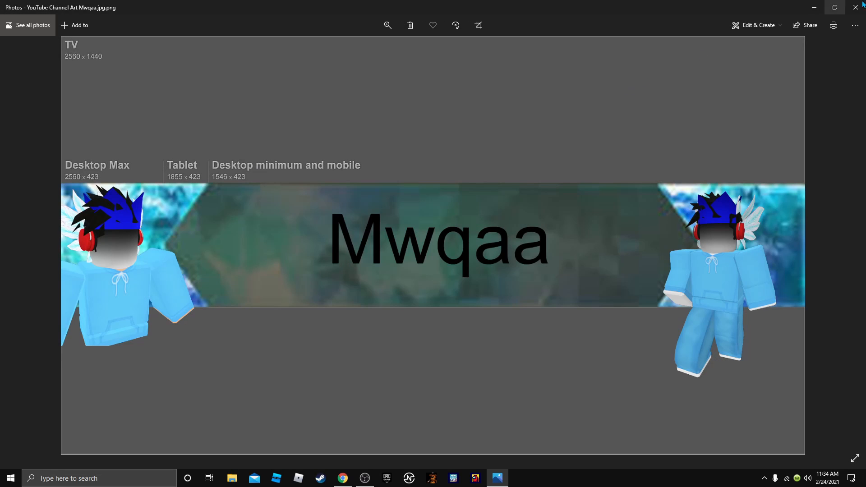
{"action": "left_click", "coordinate": [862, 2]}
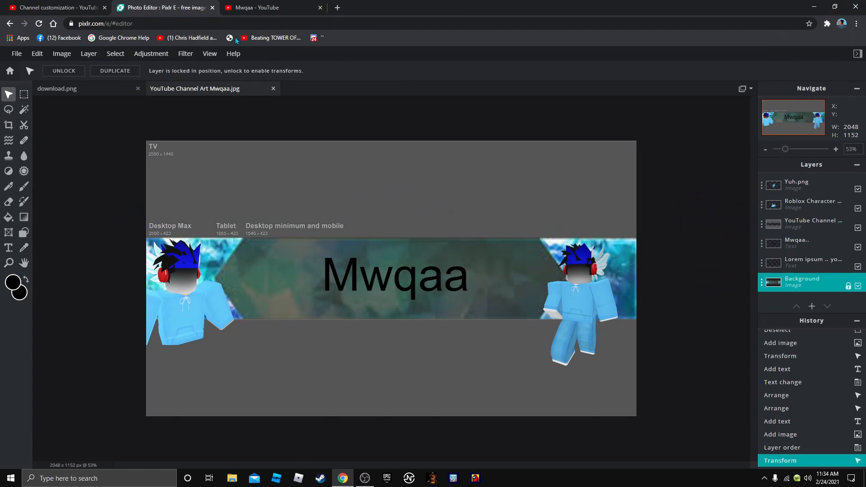
Switch to the channel customization page in YouTube Studio.
{"action": "left_click", "coordinate": [239, 5]}
{"action": "left_click", "coordinate": [7, 6]}
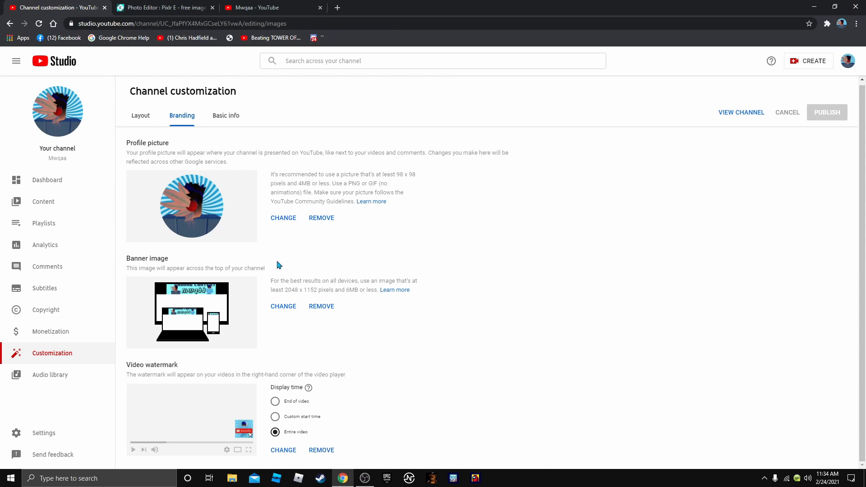
{"action": "left_click", "coordinate": [292, 307]}
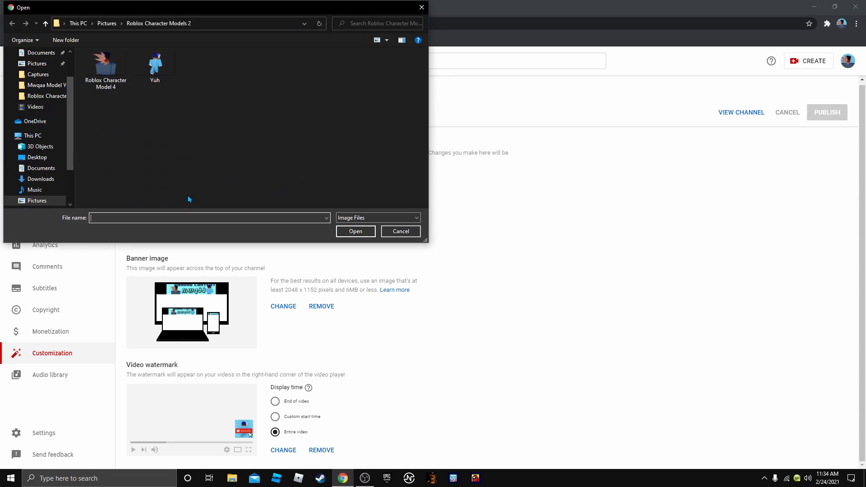
{"action": "left_click", "coordinate": [32, 202]}
{"action": "scroll", "coordinate": [171, 150], "scroll_direction": "down", "scroll_amount": 3}
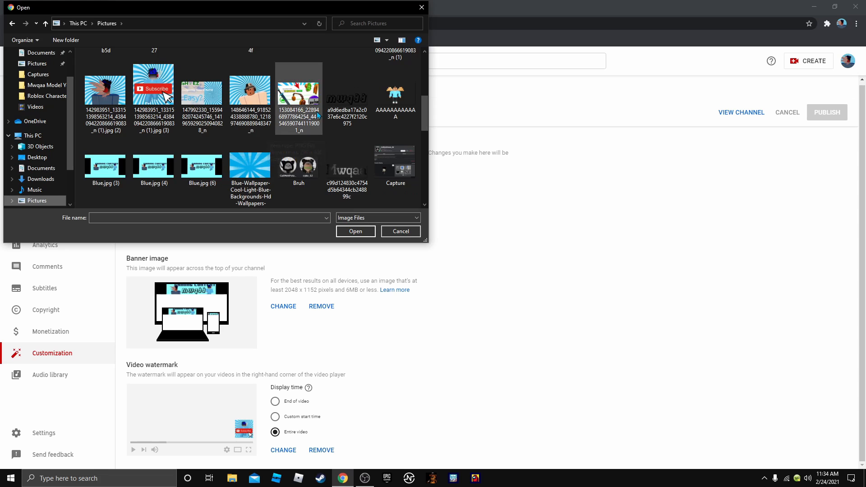
{"action": "double_click", "coordinate": [211, 100]}
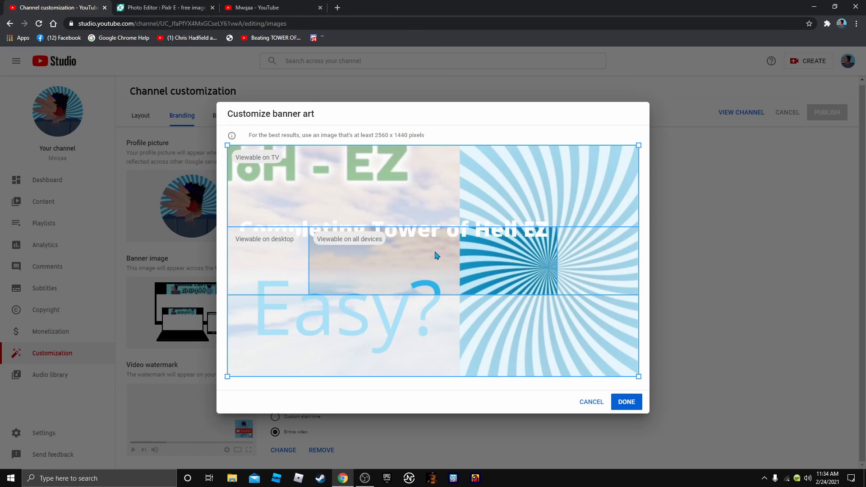
{"action": "left_click", "coordinate": [599, 402]}
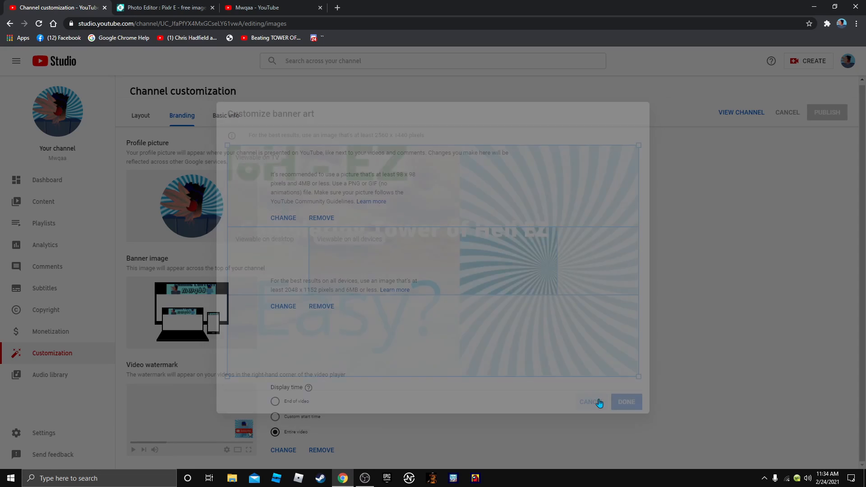
{"action": "left_click", "coordinate": [284, 307]}
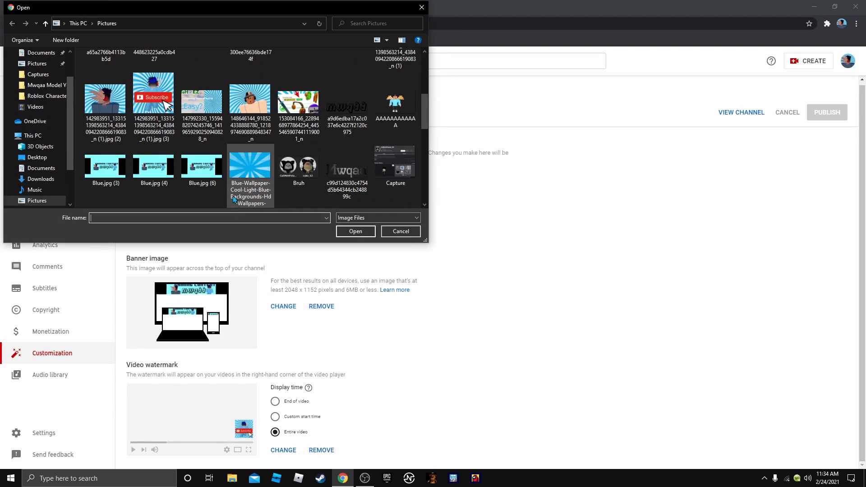
{"action": "double_click", "coordinate": [203, 129]}
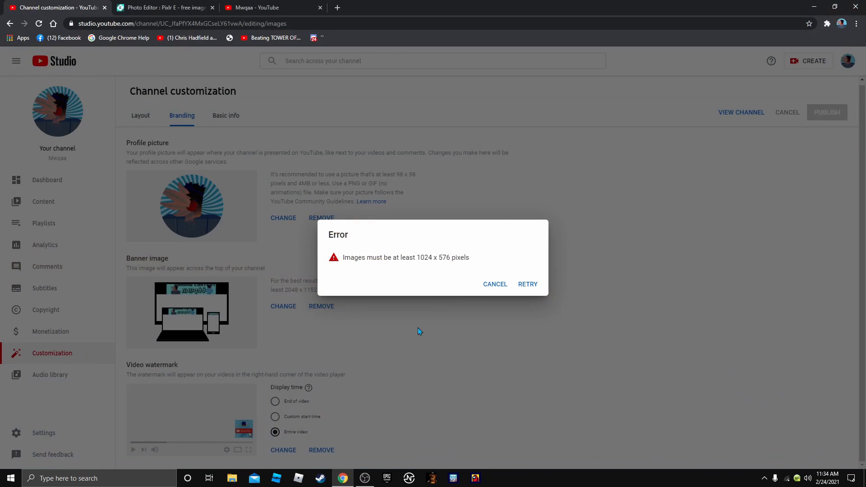
{"action": "left_click", "coordinate": [495, 285]}
Replace the channel's banner image with "YouTube Channel Art Mwqaa.jpg caa caa" from Pictures and accept the default banner crop.
{"action": "left_click", "coordinate": [291, 307]}
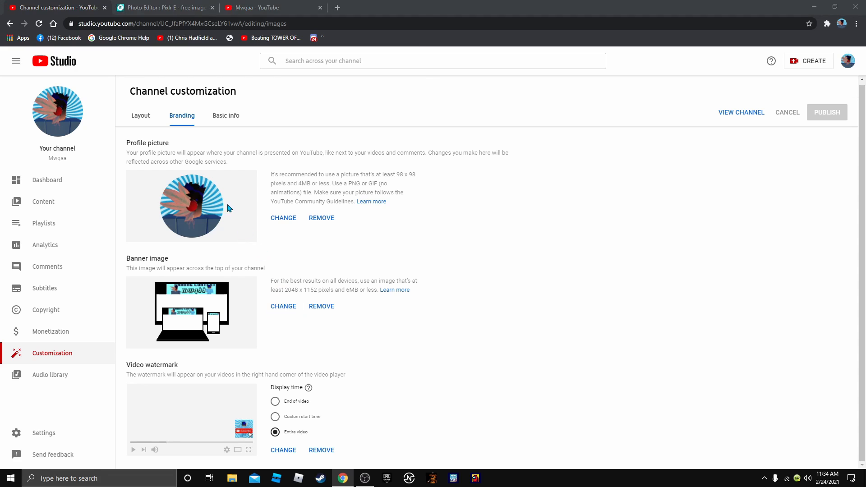
{"action": "scroll", "coordinate": [221, 177], "scroll_direction": "down", "scroll_amount": 10}
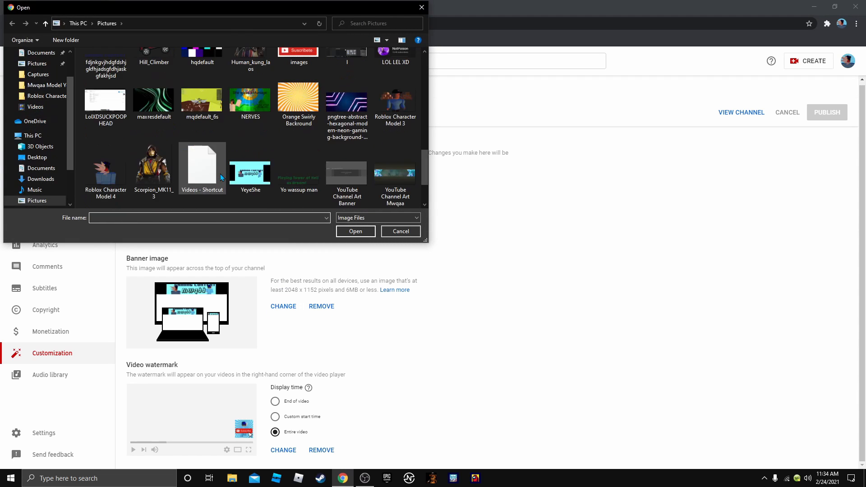
{"action": "scroll", "coordinate": [220, 174], "scroll_direction": "down", "scroll_amount": 1}
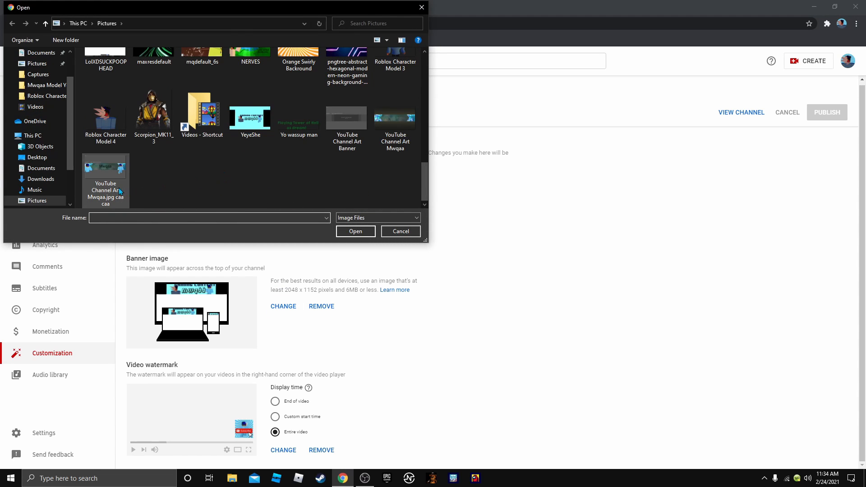
{"action": "double_click", "coordinate": [105, 173]}
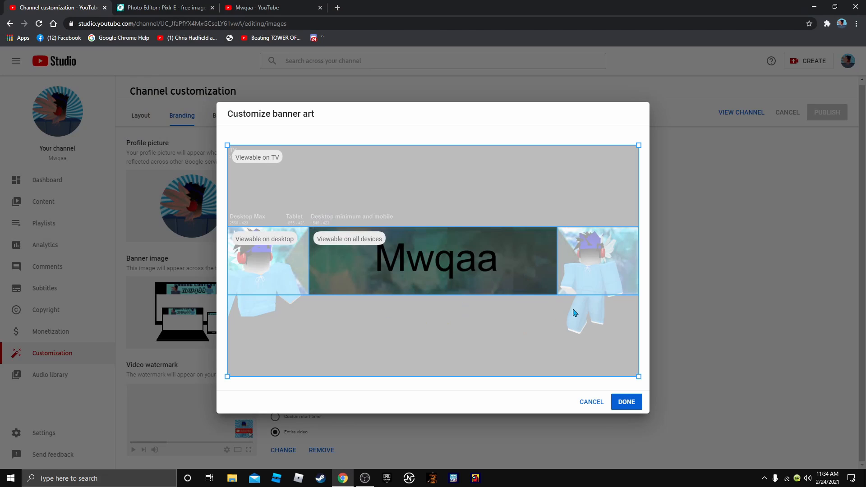
{"action": "left_click", "coordinate": [628, 402]}
Discard the unpublished banner change and return to the channel dashboard after rechecking the Branding settings.
{"action": "left_click", "coordinate": [79, 183]}
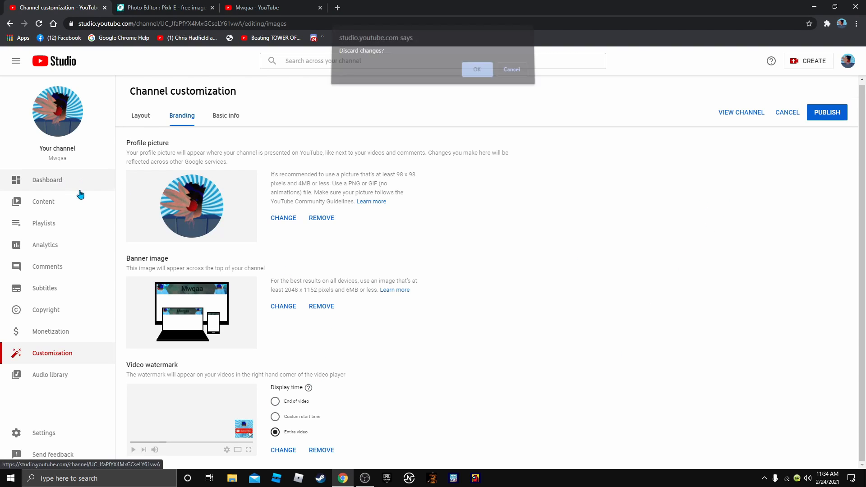
{"action": "left_click", "coordinate": [476, 72]}
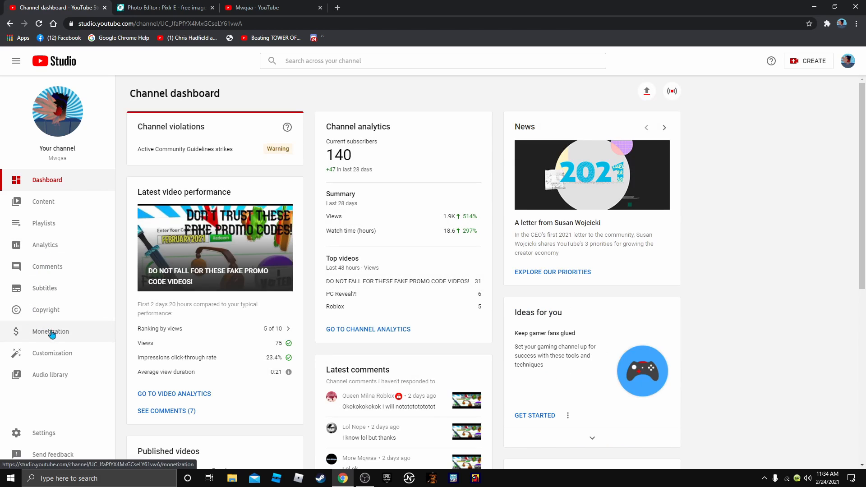
{"action": "left_click", "coordinate": [64, 351]}
{"action": "left_click", "coordinate": [174, 118]}
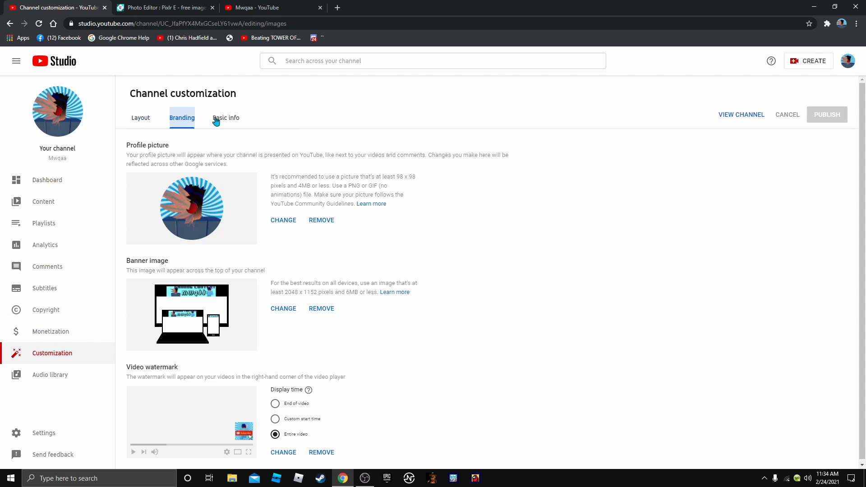
{"action": "left_click", "coordinate": [224, 117]}
{"action": "left_click", "coordinate": [177, 119]}
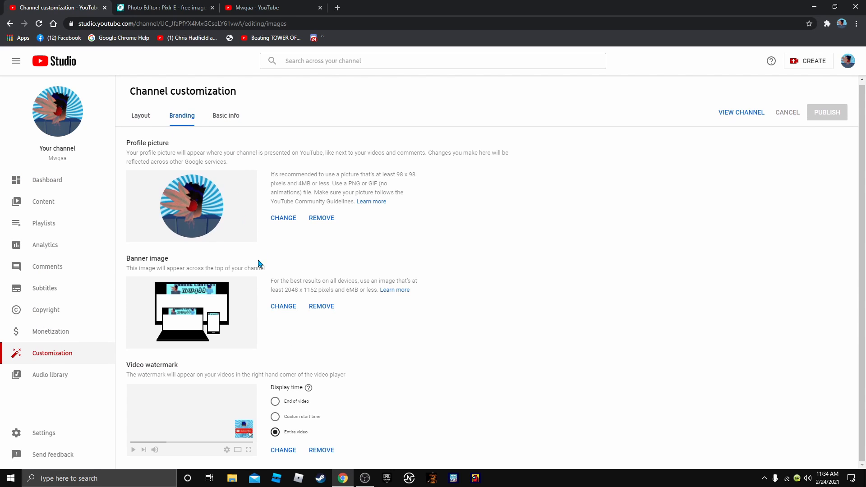
{"action": "left_click", "coordinate": [85, 193]}
{"action": "left_click", "coordinate": [91, 186]}
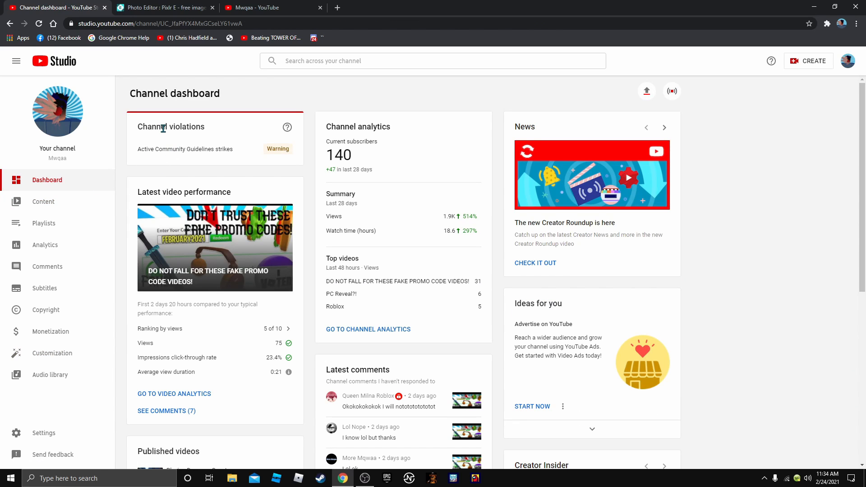
Close the Pixlr editor page and open the Trending page on YouTube.
{"action": "left_click", "coordinate": [139, 5]}
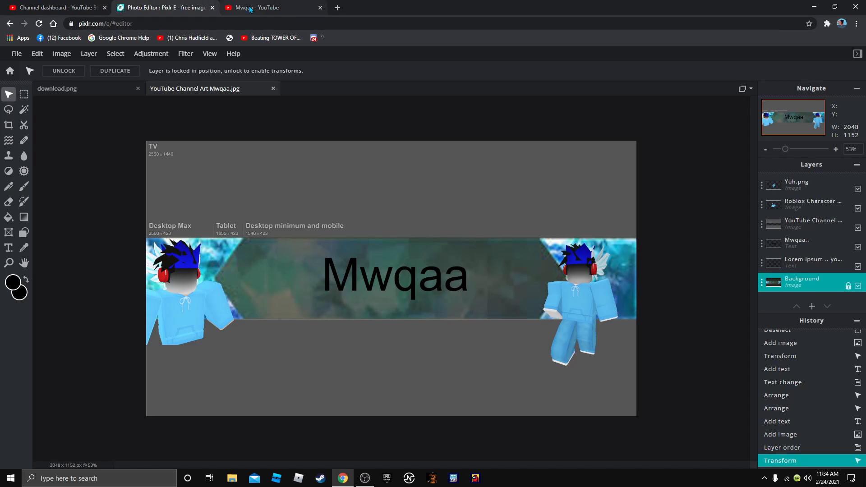
{"action": "left_click", "coordinate": [212, 7]}
{"action": "left_click", "coordinate": [47, 110]}
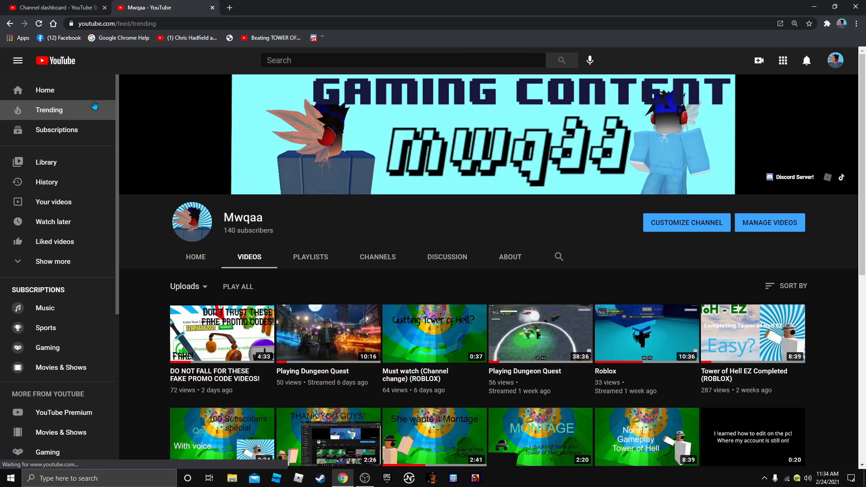